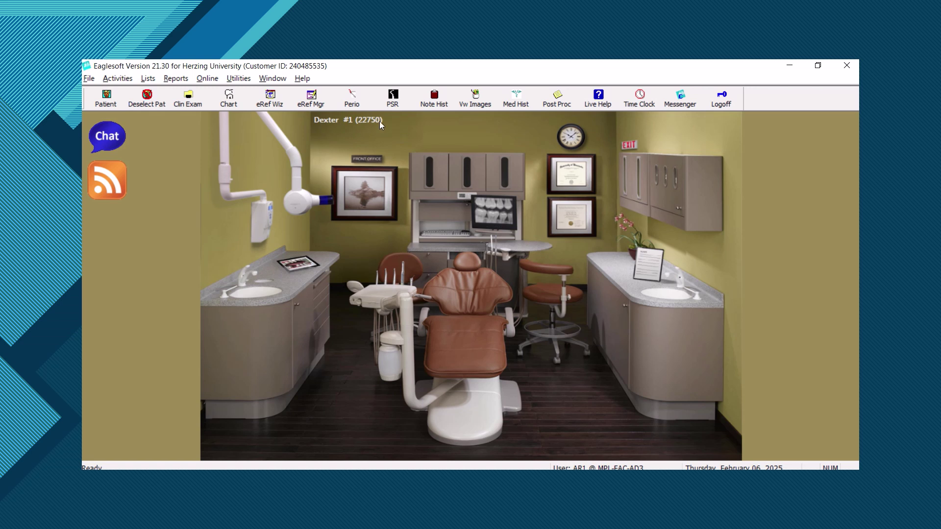
Open a new perio exam for the selected patient.
click(356, 98)
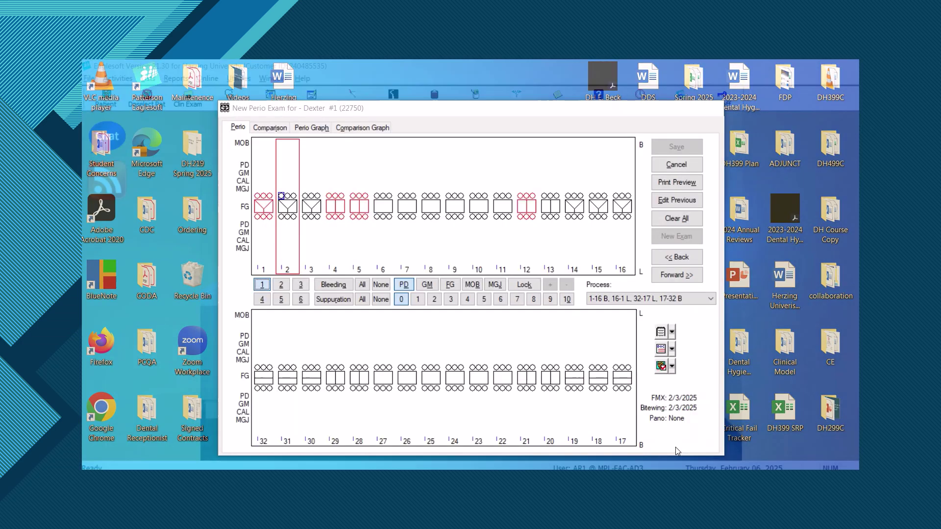
click(676, 451)
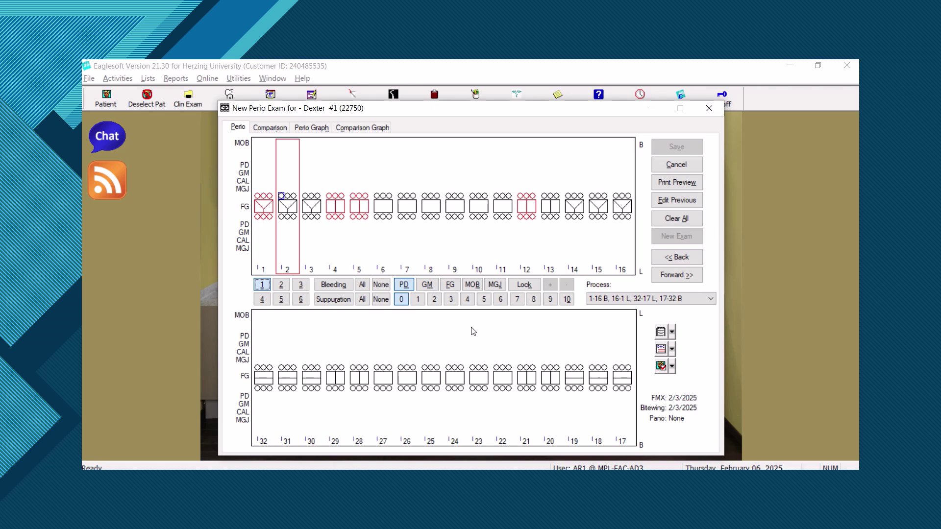
Mark tooth 28 as missing in the perio chart.
click(360, 382)
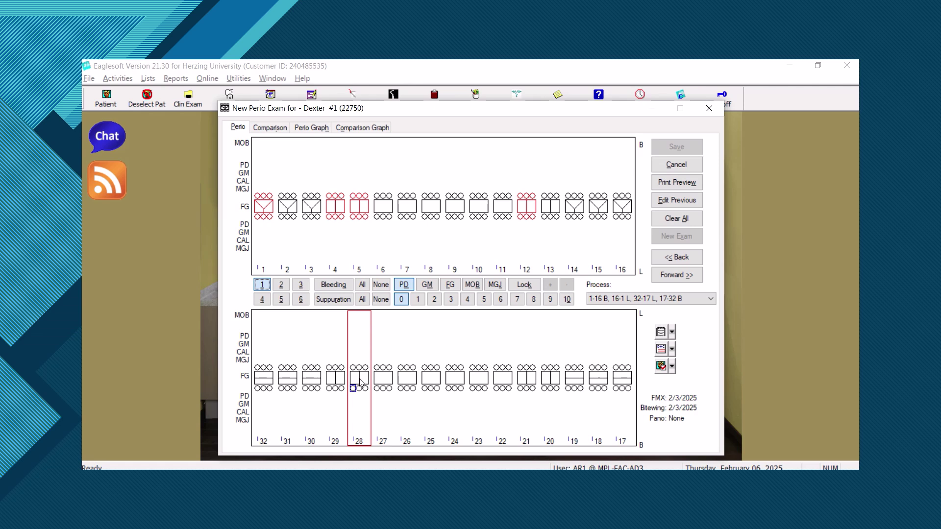
right_click(361, 360)
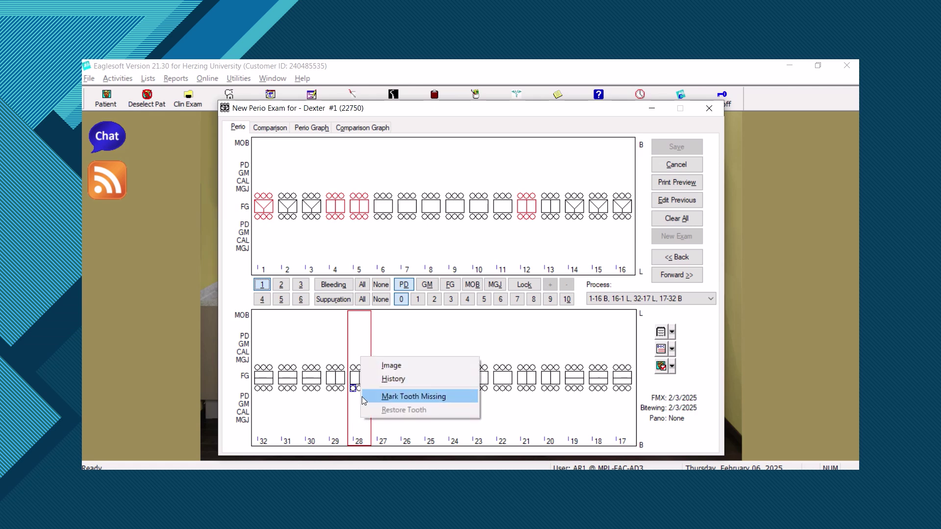
click(394, 397)
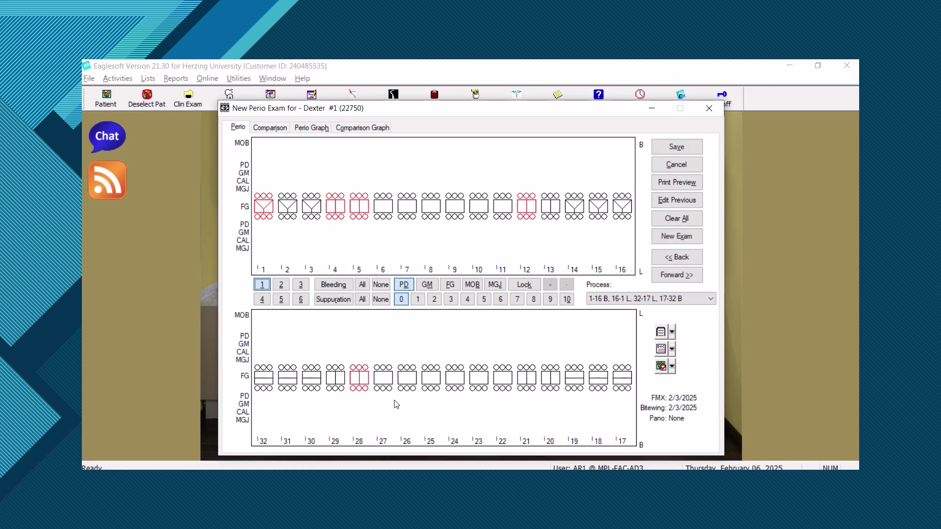
Restore tooth 28 so it is no longer charted as missing.
click(359, 384)
right_click(356, 376)
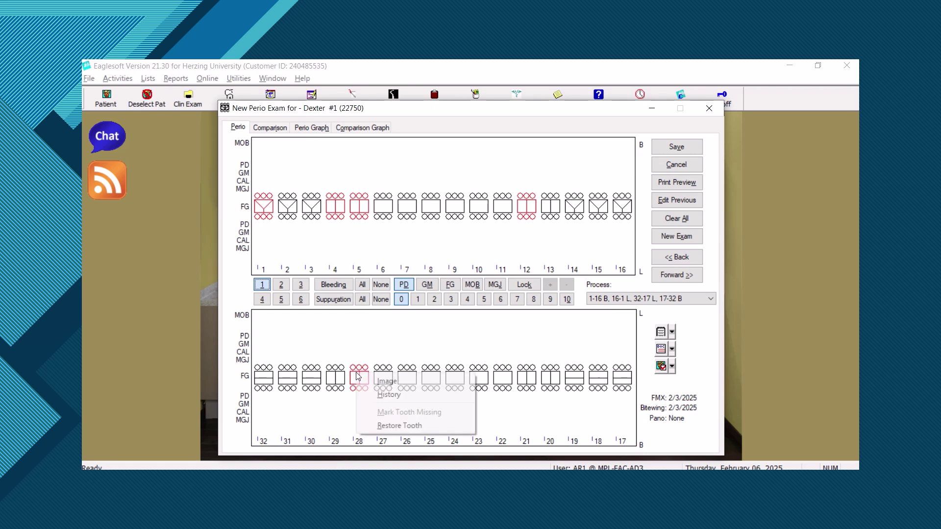
click(397, 425)
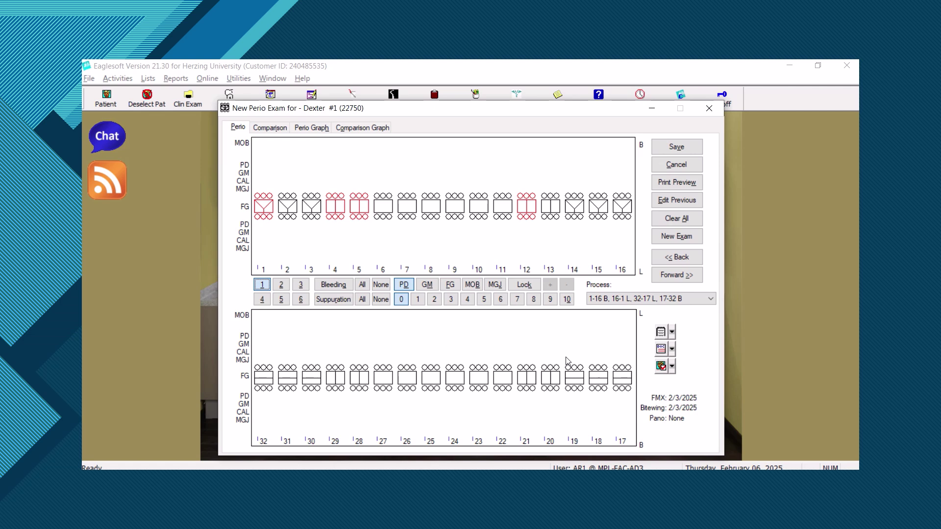
Set the process order to 1-16 B, 16-1 L, 32-17 L, 17-32 B and choose probing depth (PD) as the reading to record.
click(710, 300)
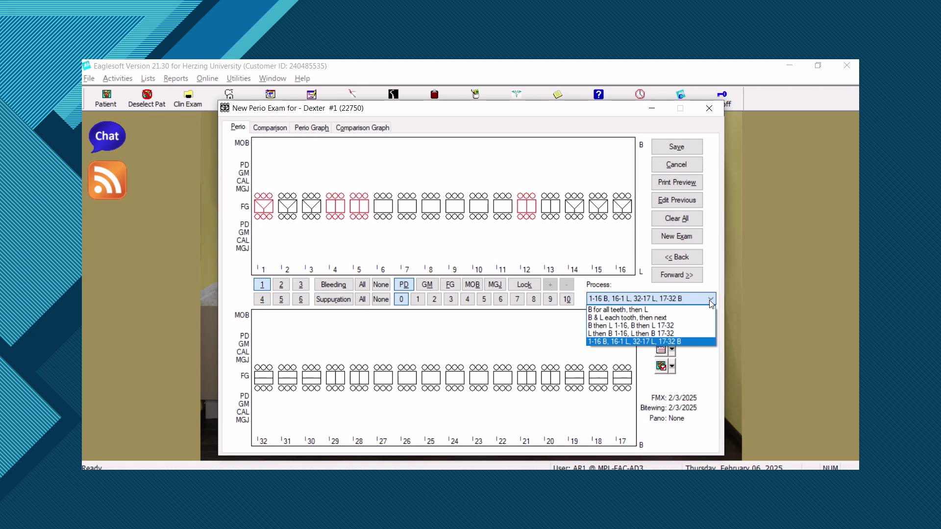
click(606, 343)
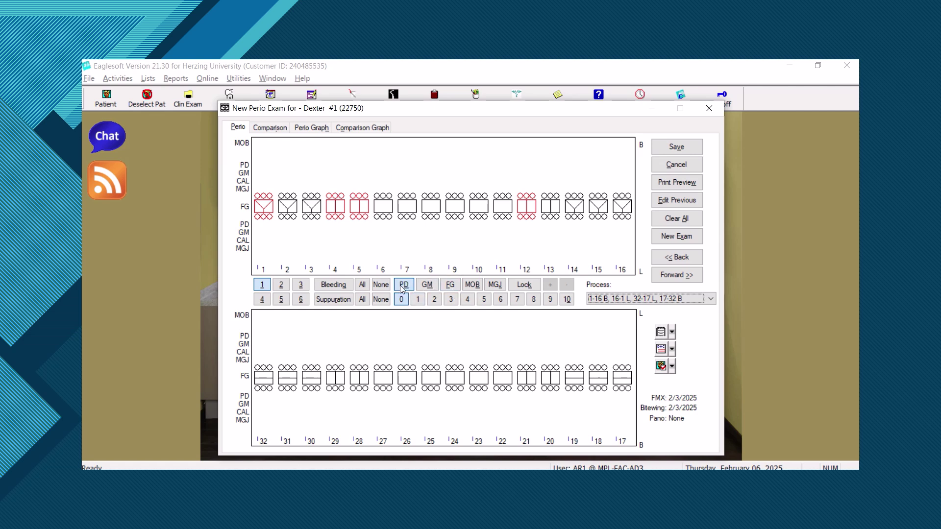
click(428, 287)
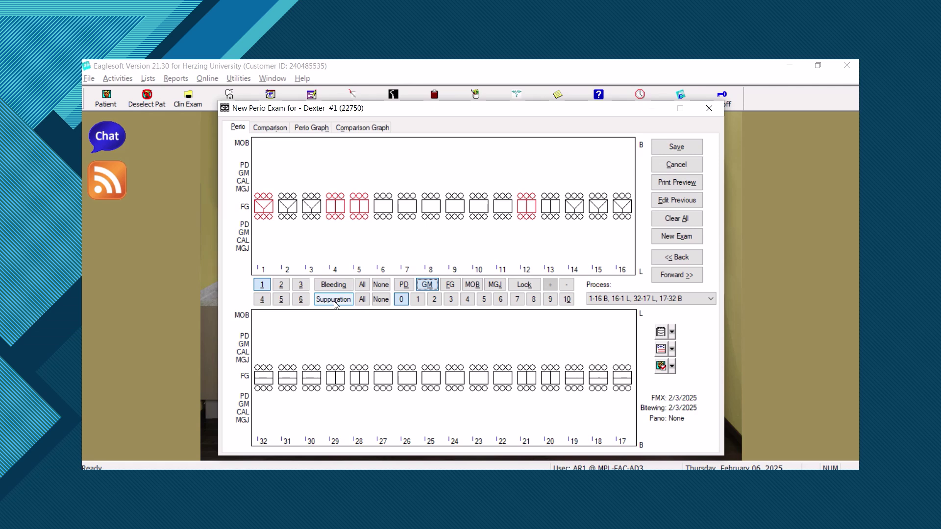
click(401, 289)
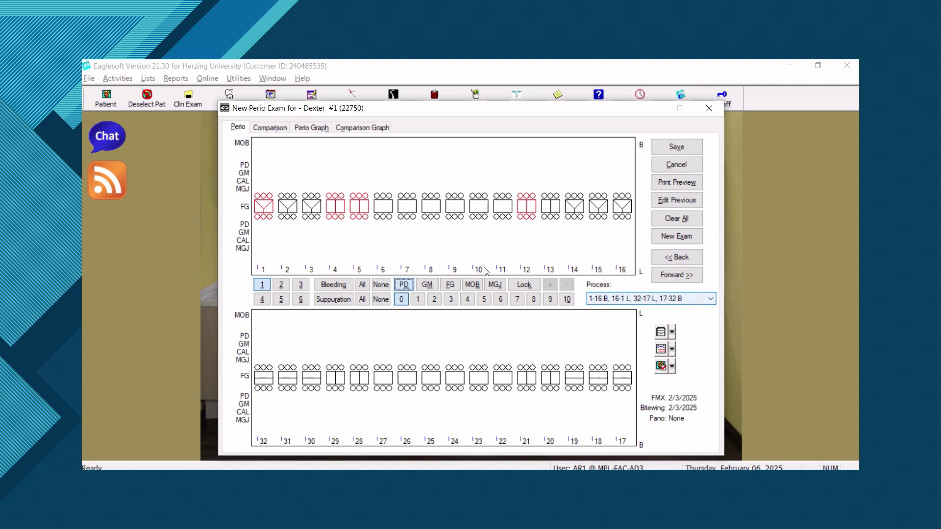
Record buccal probing depths of 232 for tooth 2, 423 for tooth 3 and 323 for tooth 6.
click(281, 196)
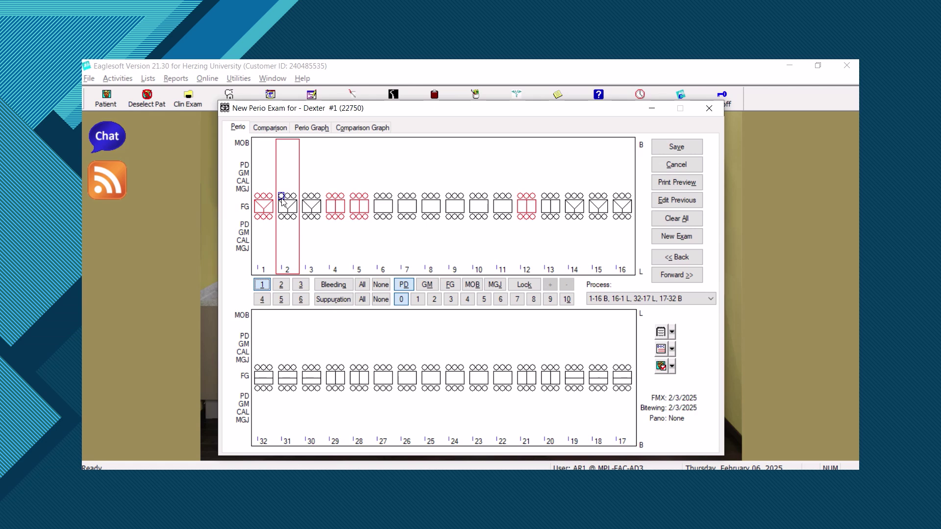
text(232)
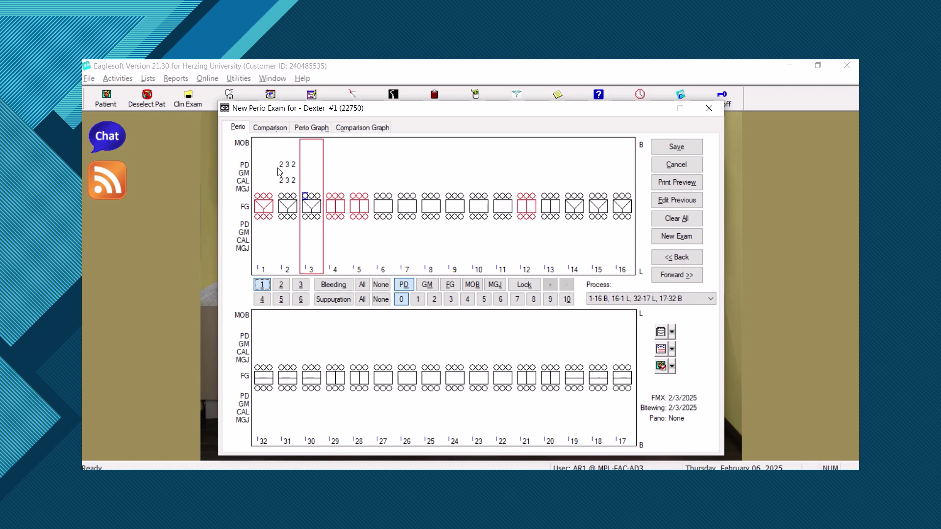
key(4)
key(2)
key(3)
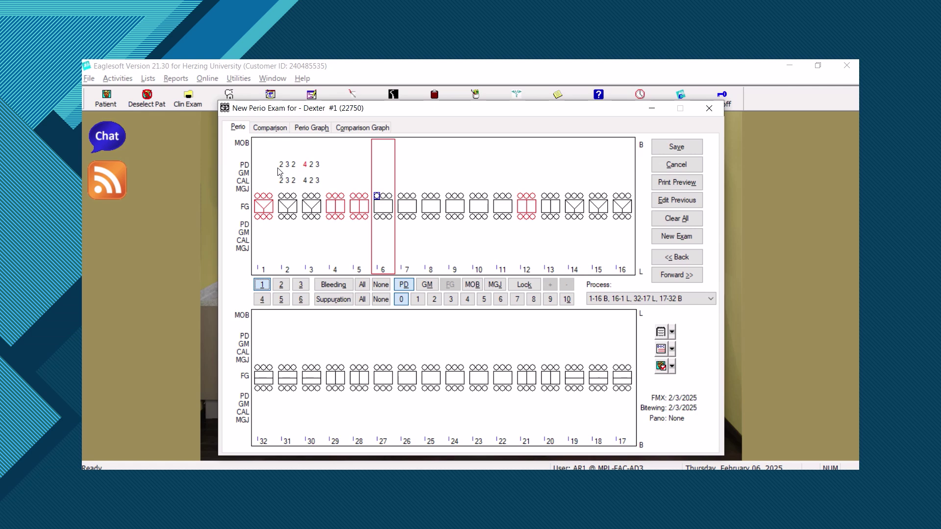
key(3)
key(2)
key(3)
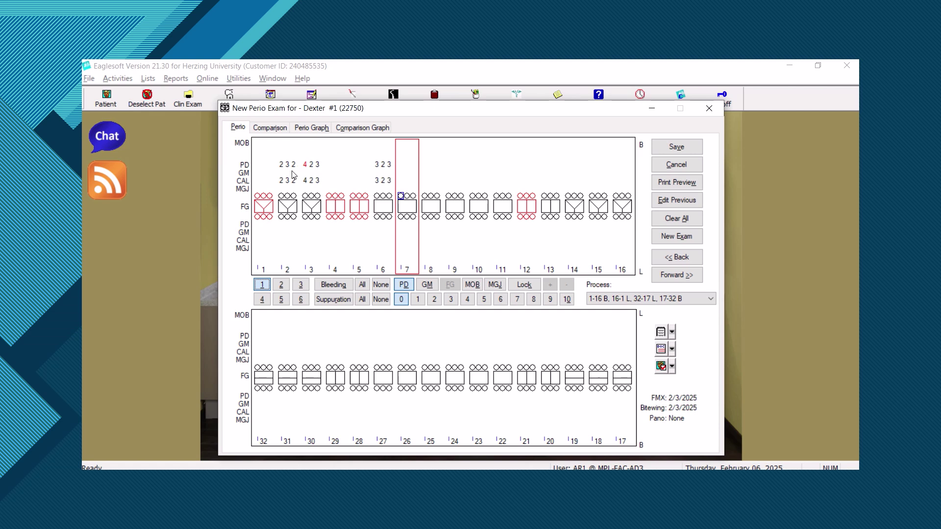
Mark bleeding on the first buccal site of tooth 3 and on all three buccal sites of tooth 6.
click(306, 199)
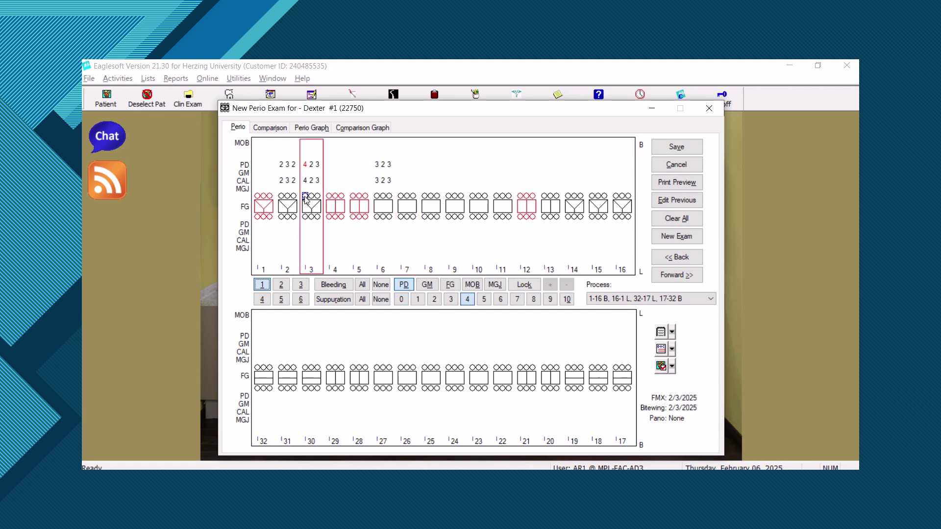
click(331, 286)
click(377, 197)
key(b)
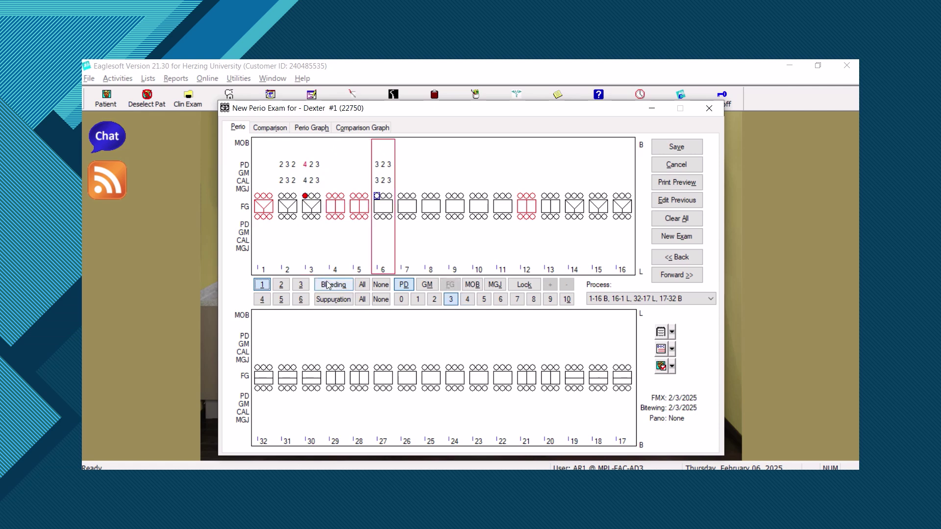
click(383, 196)
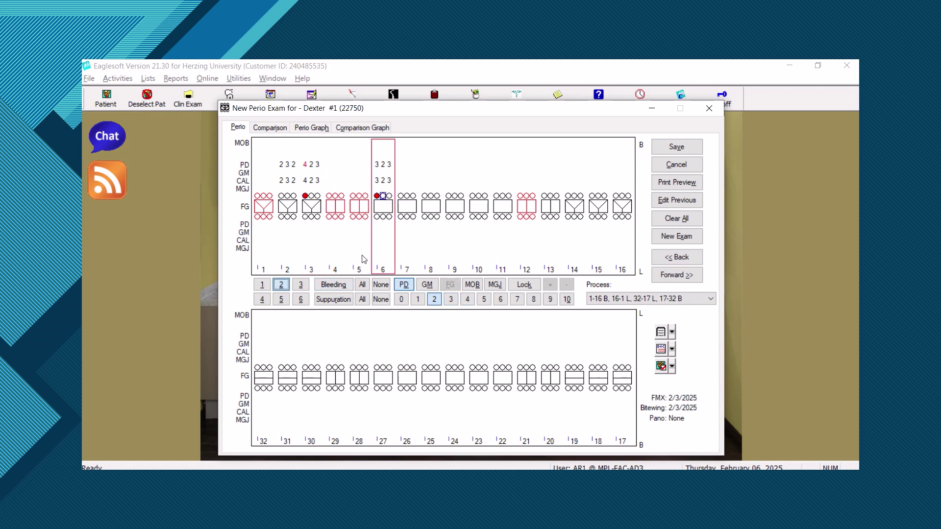
key(b)
click(390, 197)
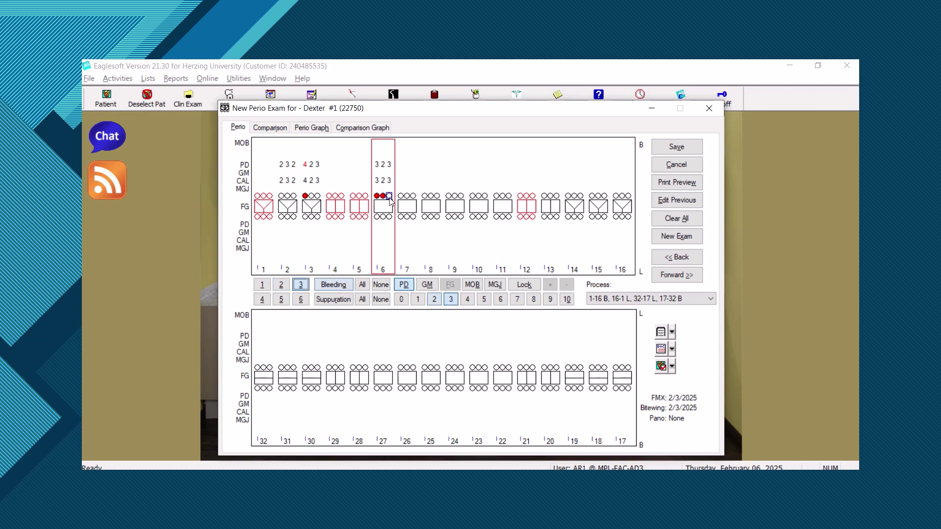
click(341, 285)
Record buccal probing depths for teeth 7–11 as 454, 323, 232, 323, 232 and for teeth 13–16 as 323, 232, 322, 333.
click(401, 197)
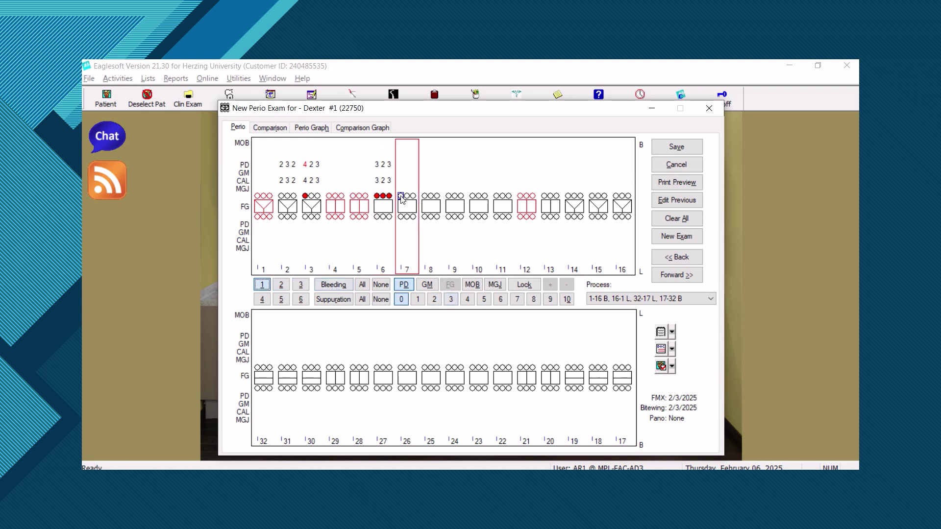
text(454 32)
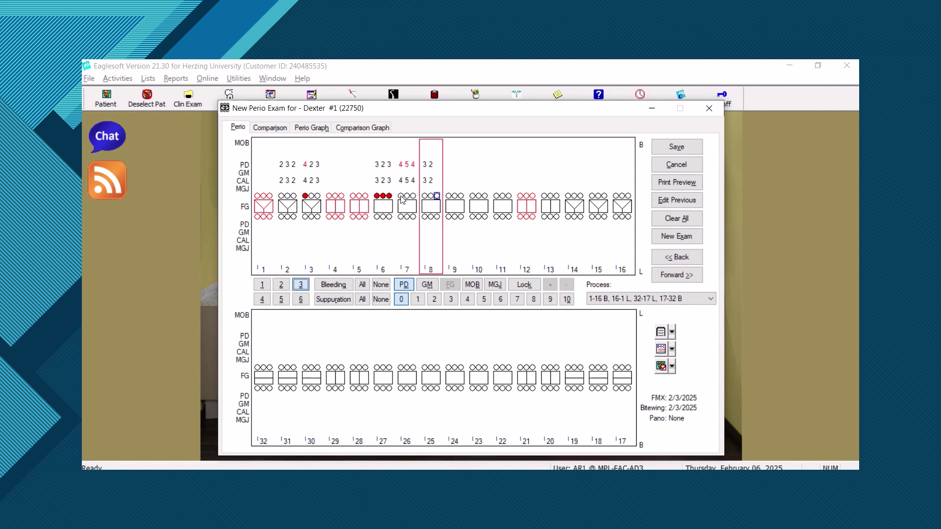
text(3 232 323 232)
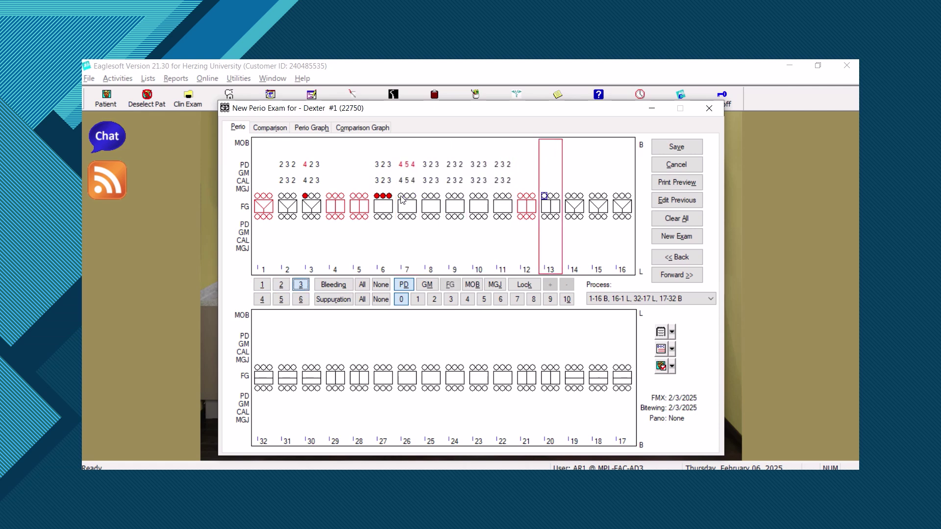
text( 323 232 322 33)
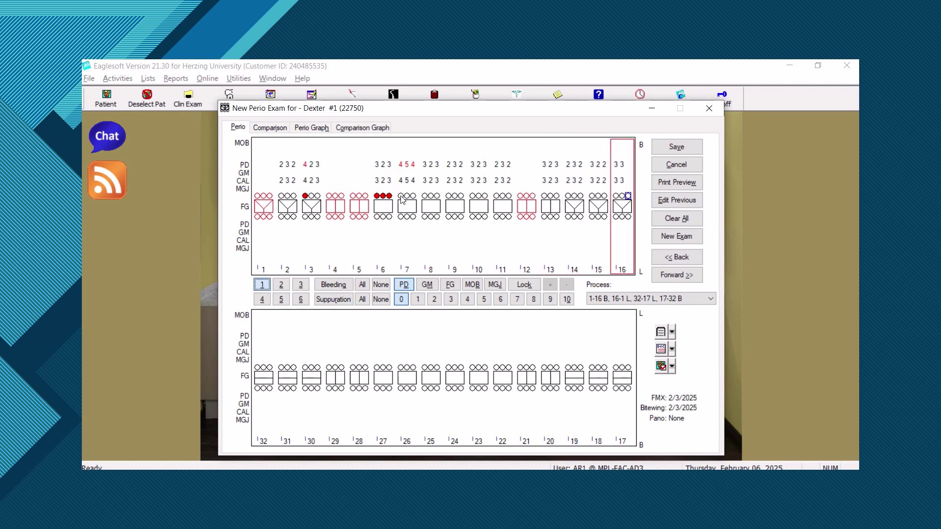
text(3)
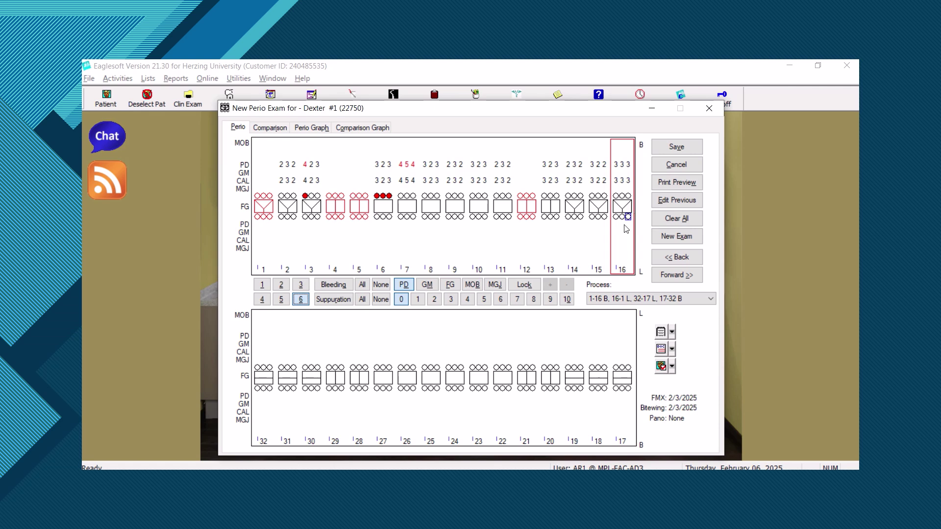
Record upper lingual probing depths as 434, 323, 434, 343 for teeth 16 to 13, and 333 for each remaining tooth from 11 to 2.
text(434)
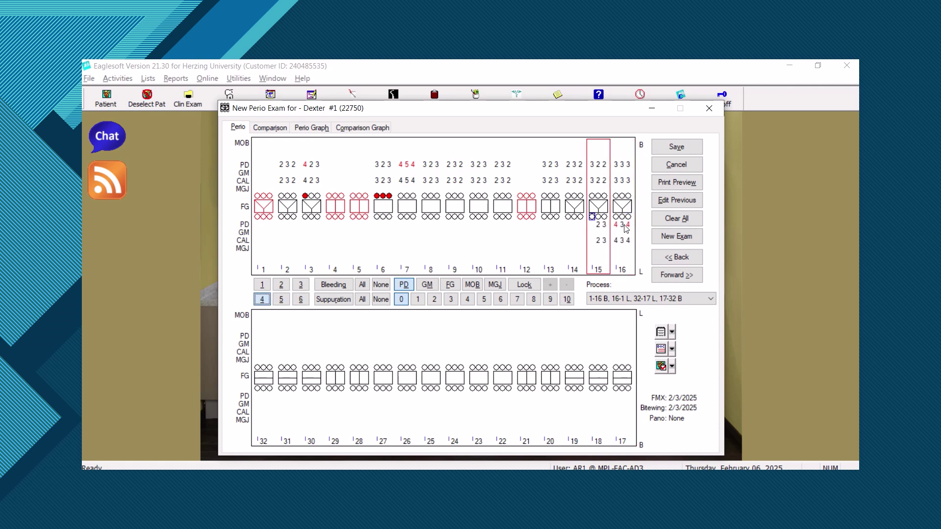
text(32343434333333333333)
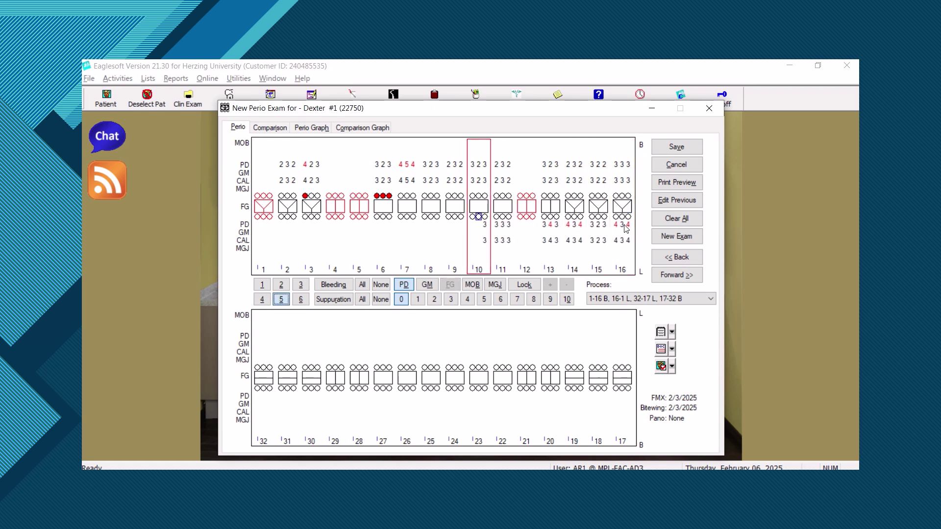
text(33333333)
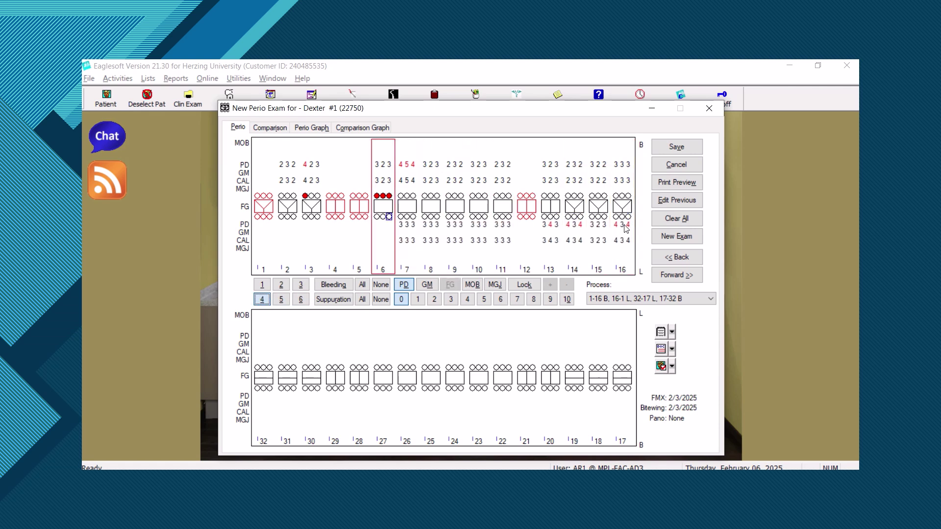
text(333)
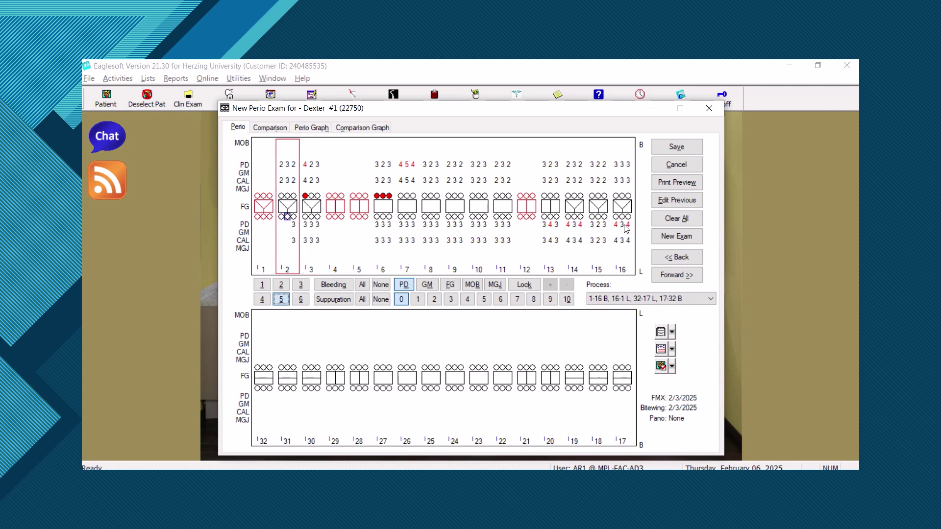
text(33)
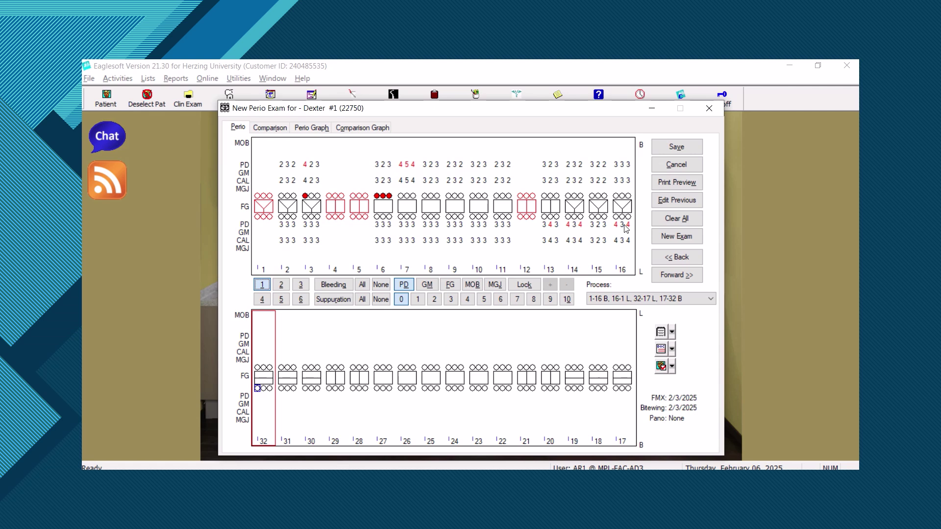
Record the lower buccal probing depths from tooth 32 to 20: 323, 232, 323, 333, 434, 323, 232, 323, 232, 323, 232, 334, 322.
text(32323232333)
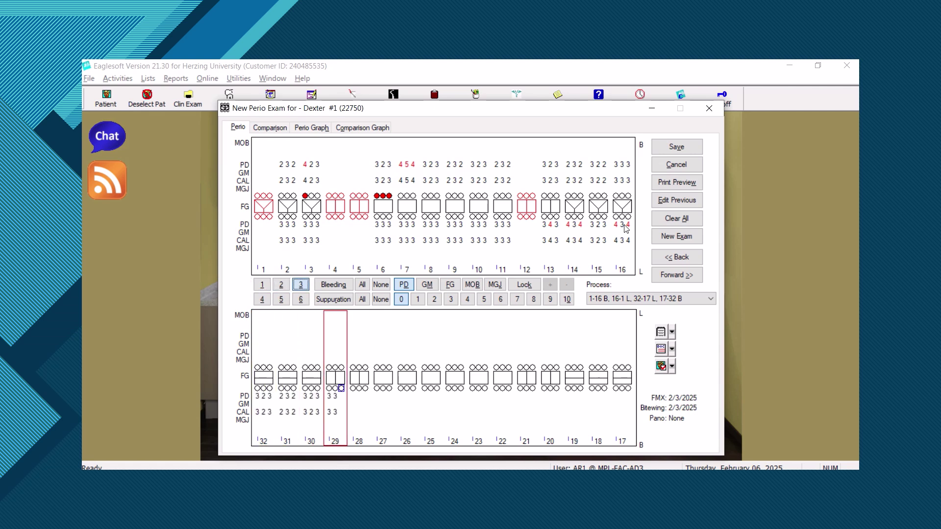
text(343432323232323232)
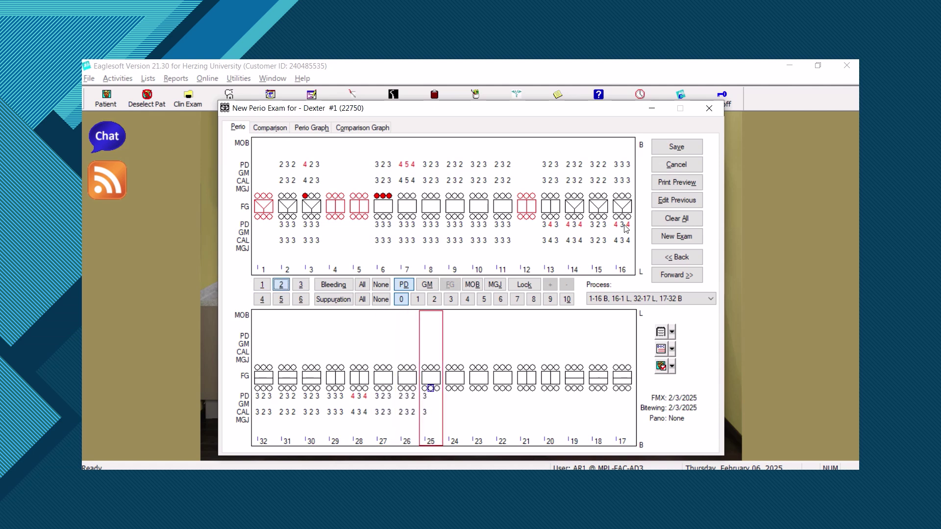
text(3232334322)
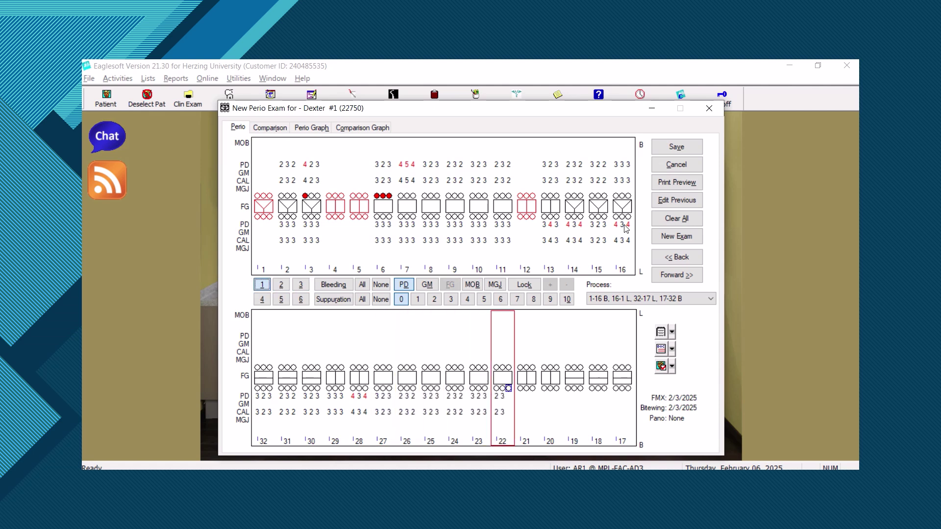
text(3232323232)
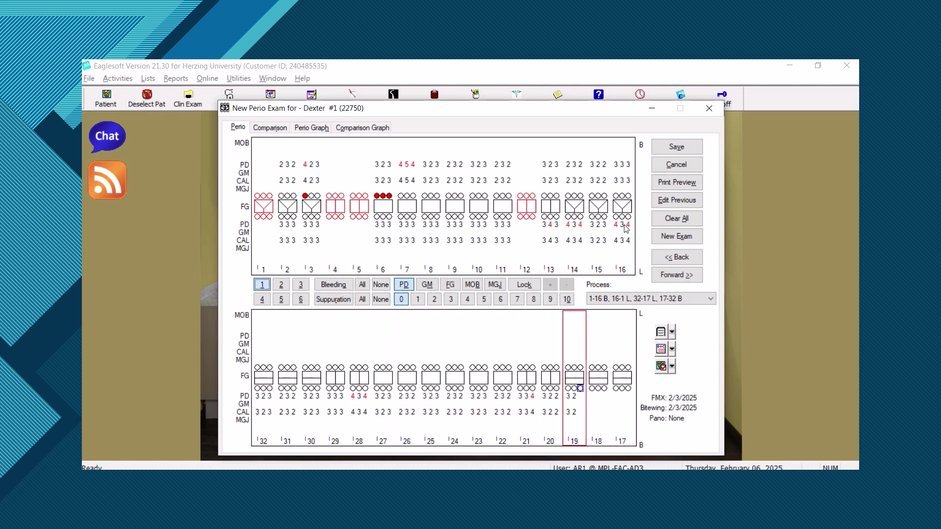
Finish lower buccal depths for teeth 19–17 as 323, 232, 323; chart lingual depths alternating 232 and 323 for teeth 17–27, 333 for 28, 433 for 29.
text(32323232323)
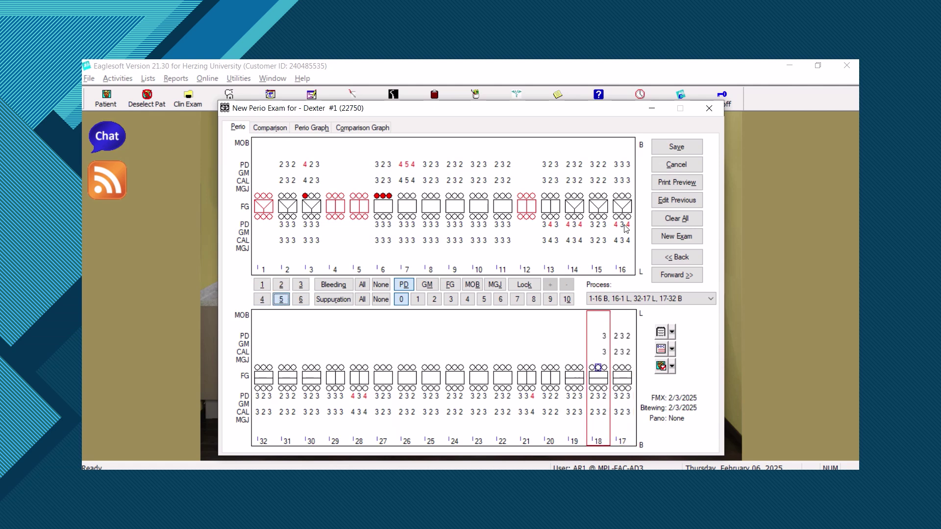
text(32323232332)
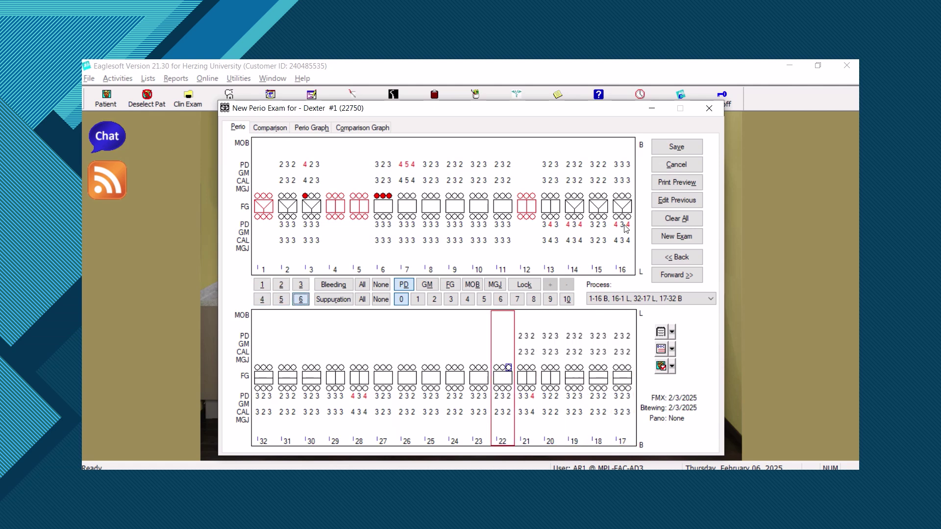
text(2323232323)
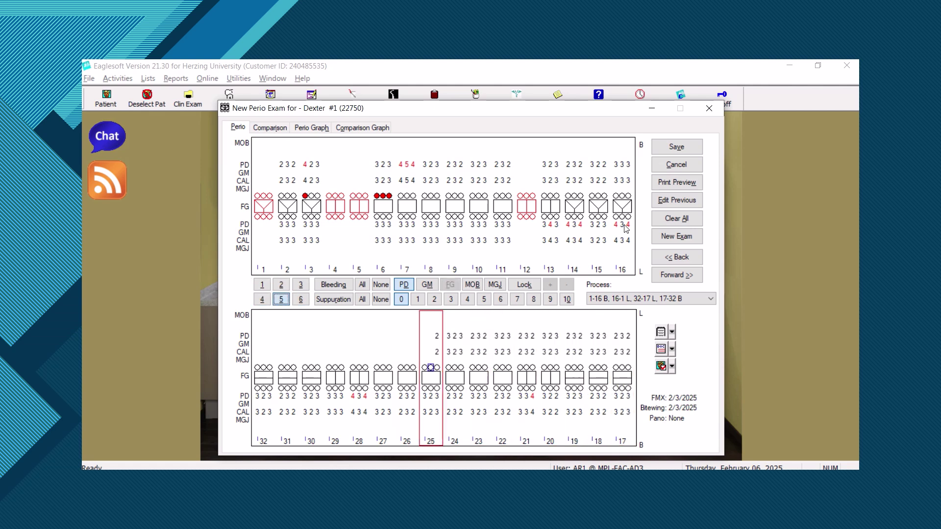
text(333333 23)
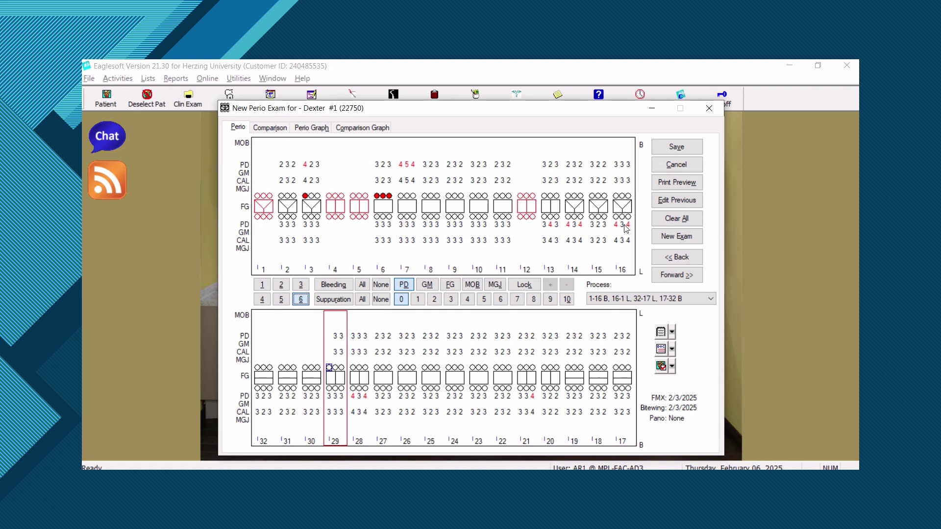
text(4)
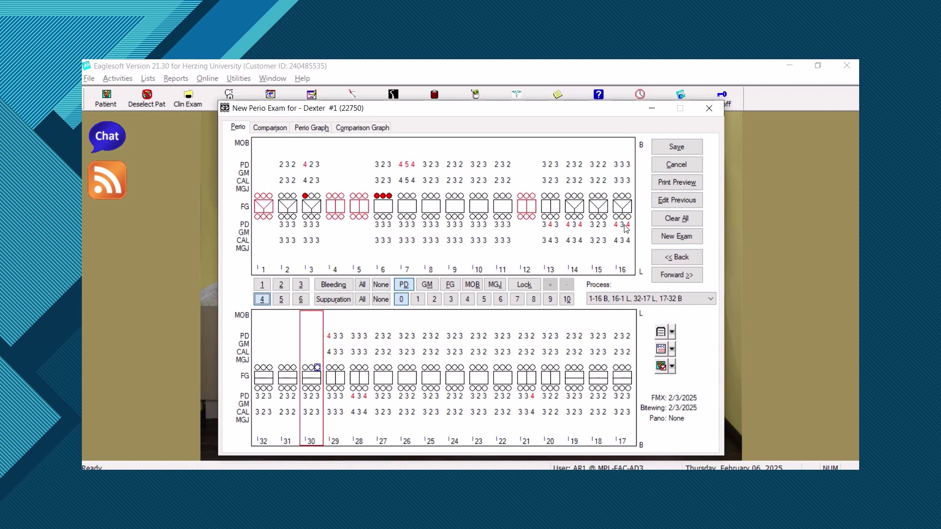
Record lingual probing depths of 10, 12 and 11 on tooth 30 from mesial to distal, plus 323 on tooth 31 and 232 on tooth 32.
click(567, 300)
click(311, 368)
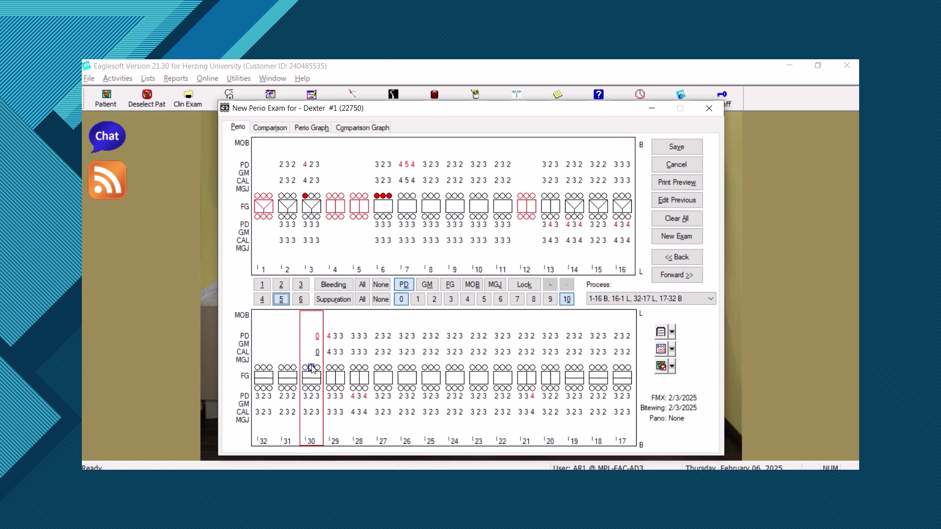
click(567, 301)
click(567, 301)
key(2)
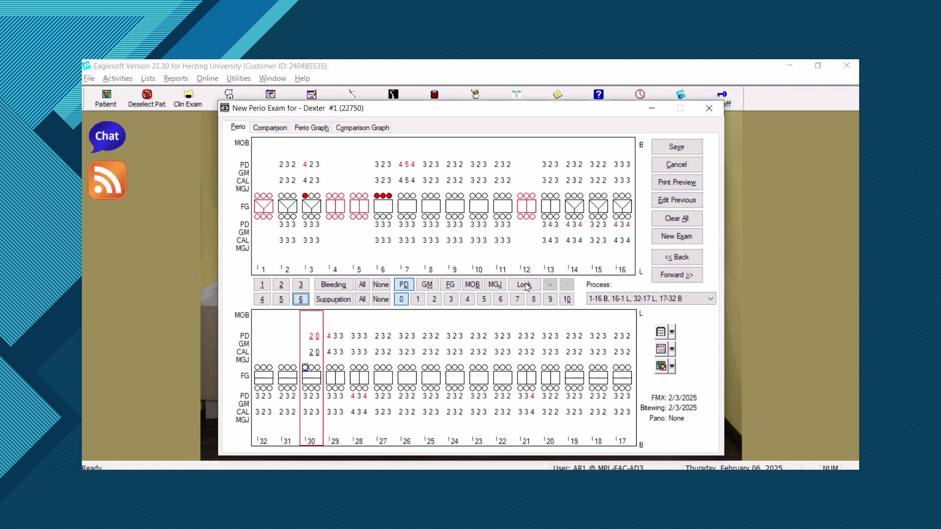
click(567, 300)
key(1)
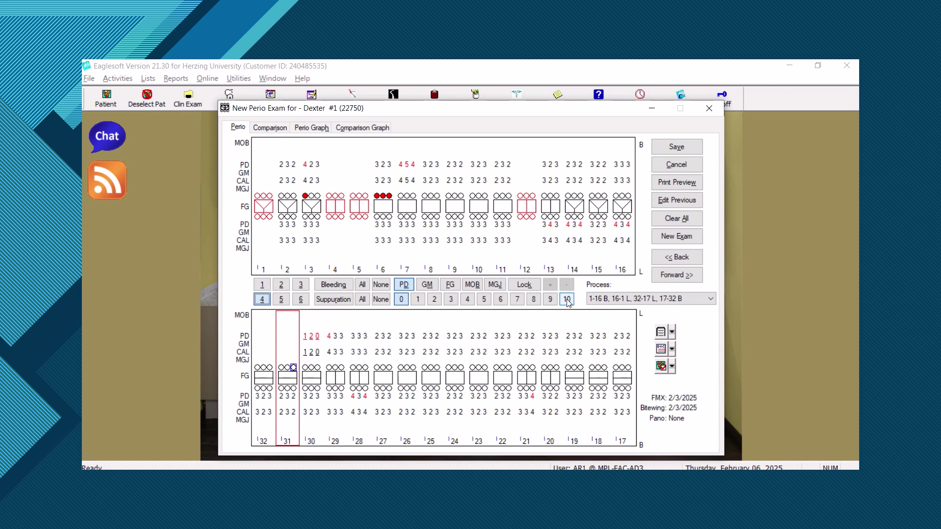
text(323232)
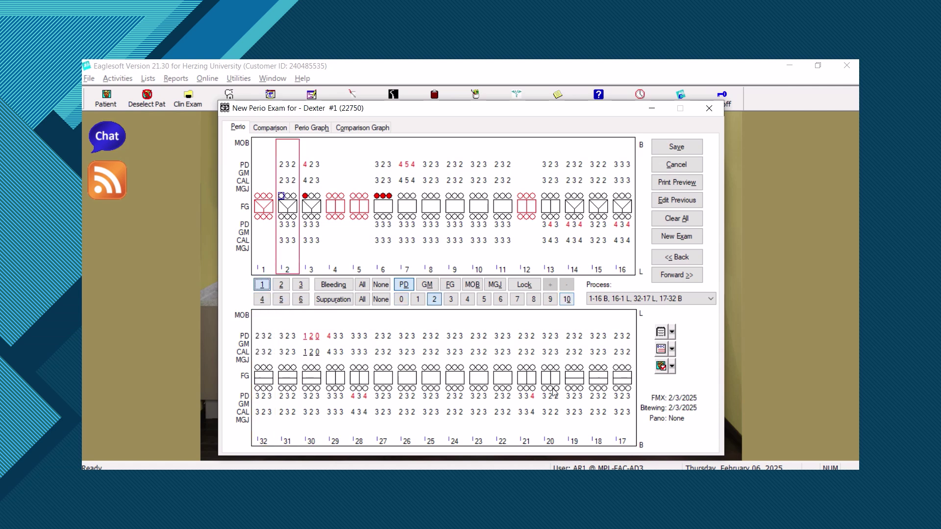
Mark bleeding on the mesial lingual site of tooth 30 and suppuration on its middle and distal lingual sites.
click(318, 369)
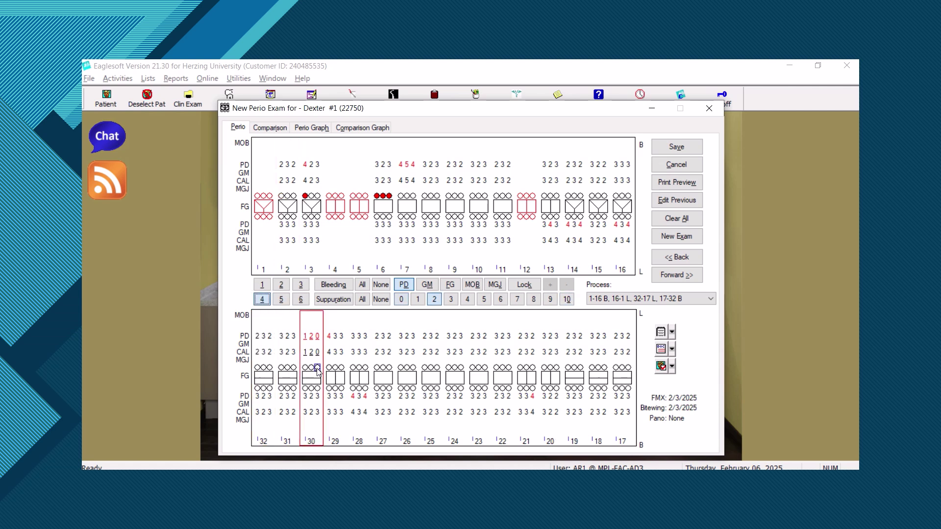
click(349, 286)
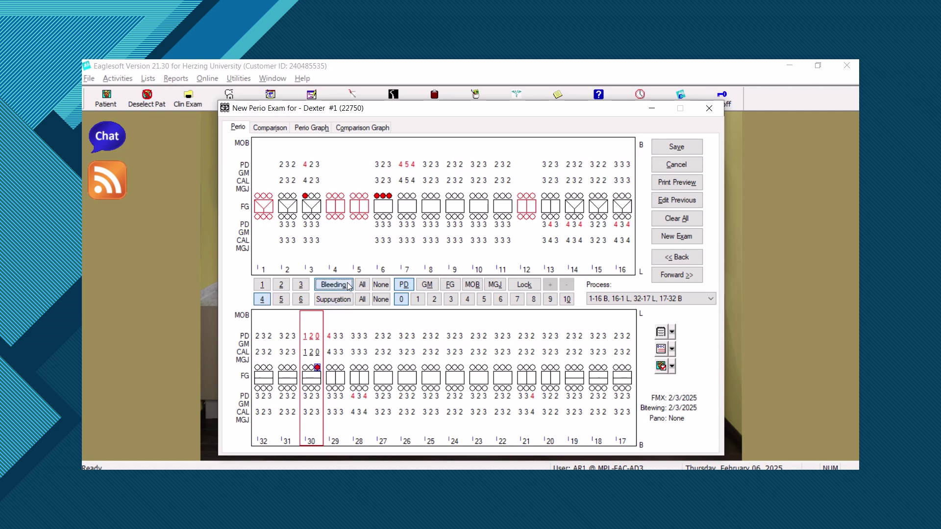
click(312, 367)
click(333, 300)
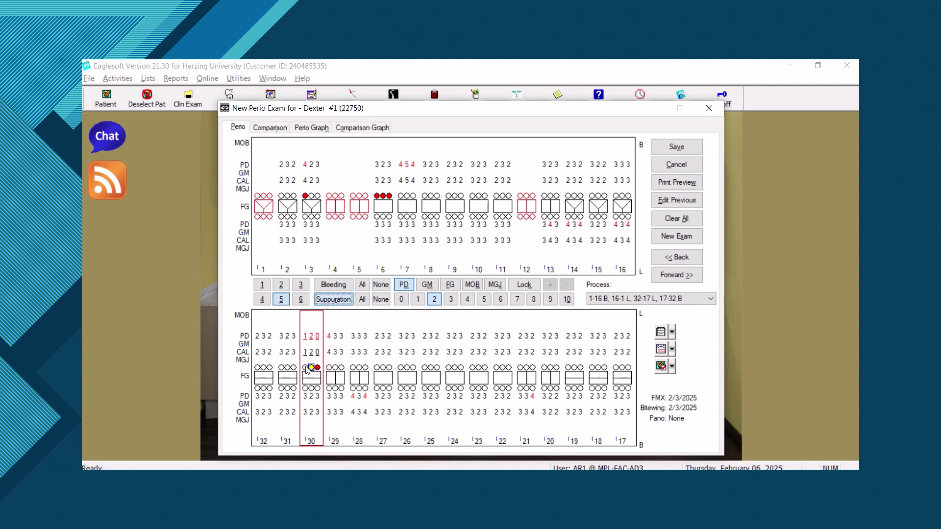
click(347, 304)
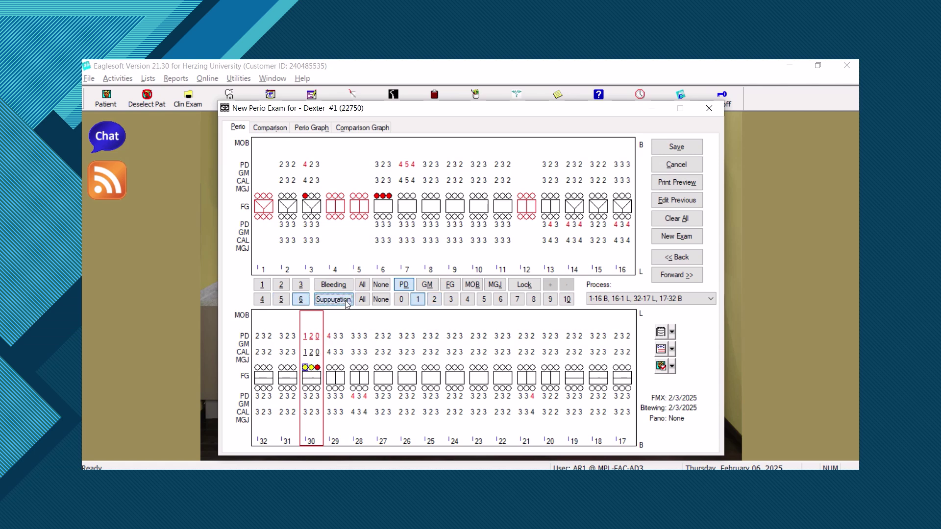
Add bleeding to the middle and distal lingual sites of tooth 30 that are already marked with suppuration.
click(311, 368)
click(335, 288)
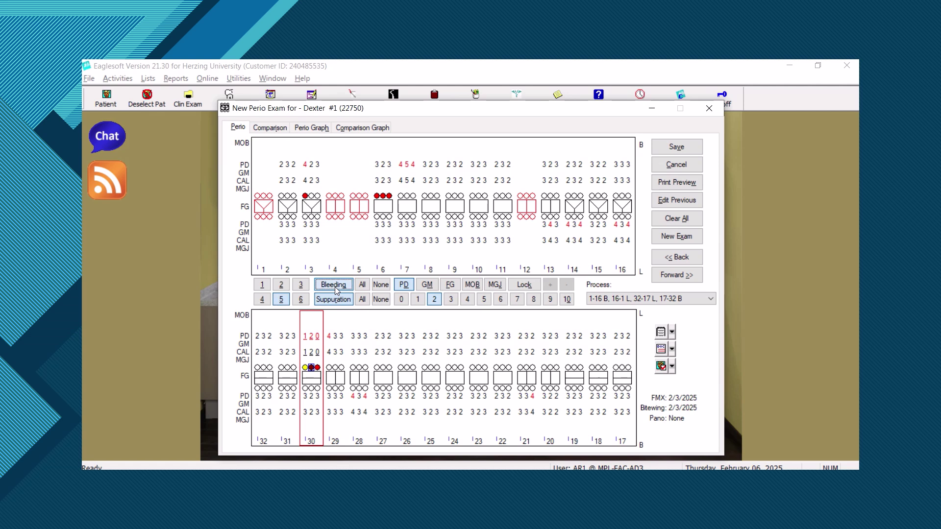
click(304, 367)
click(343, 289)
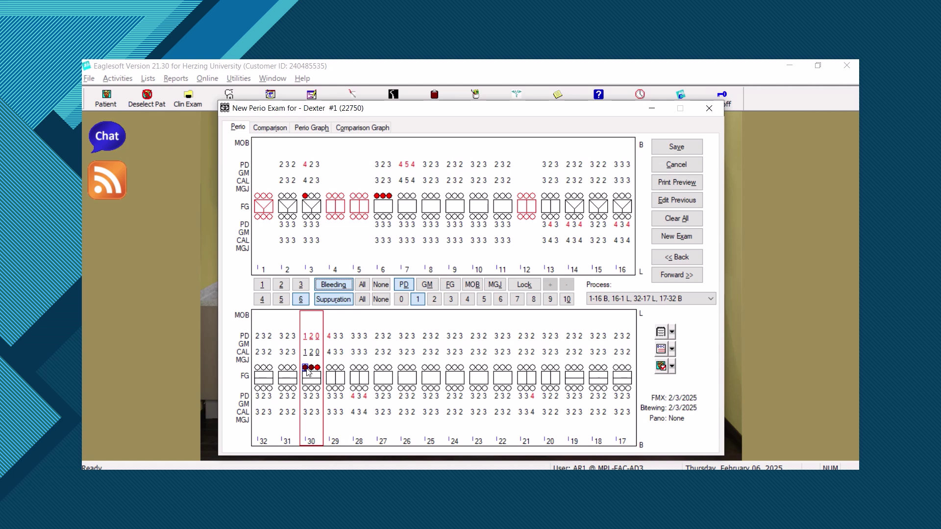
Record gingival margin readings of 1, 2, 1 on the buccal side of tooth 3.
click(432, 288)
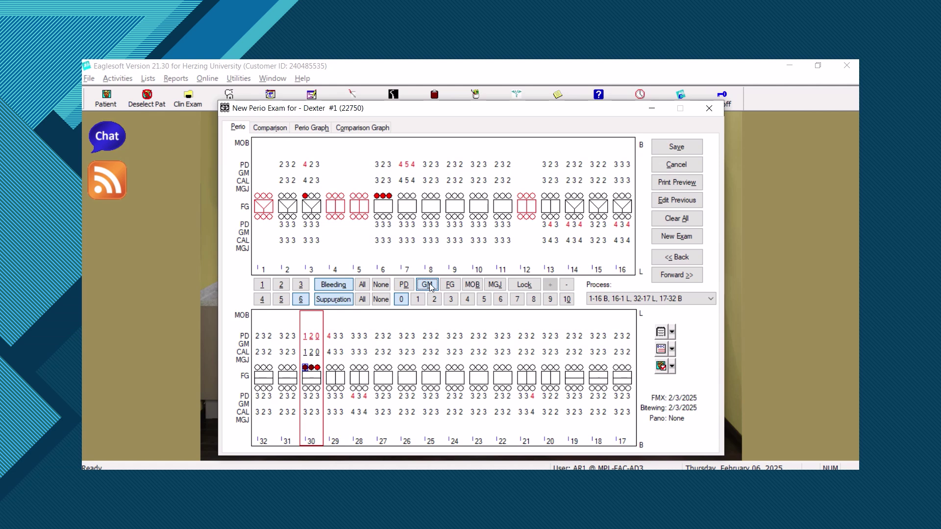
click(304, 196)
click(305, 196)
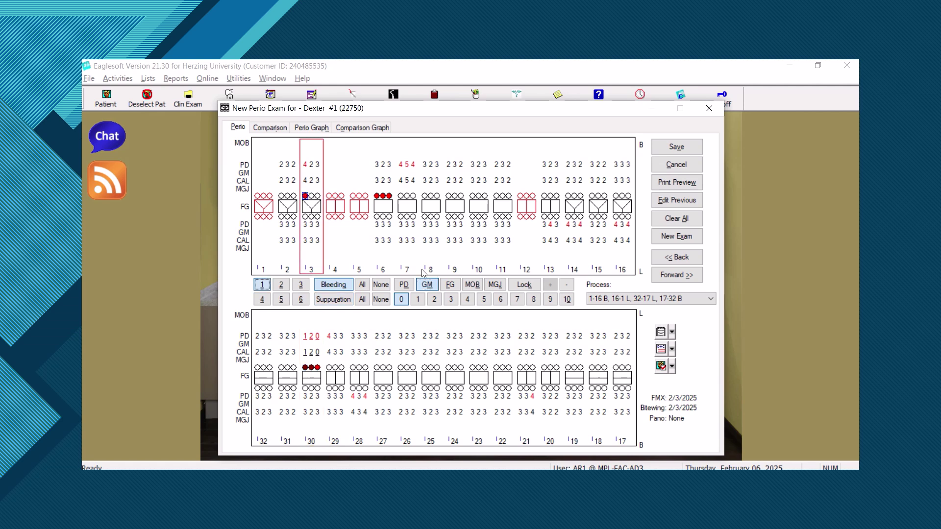
click(305, 196)
text(1 2 1)
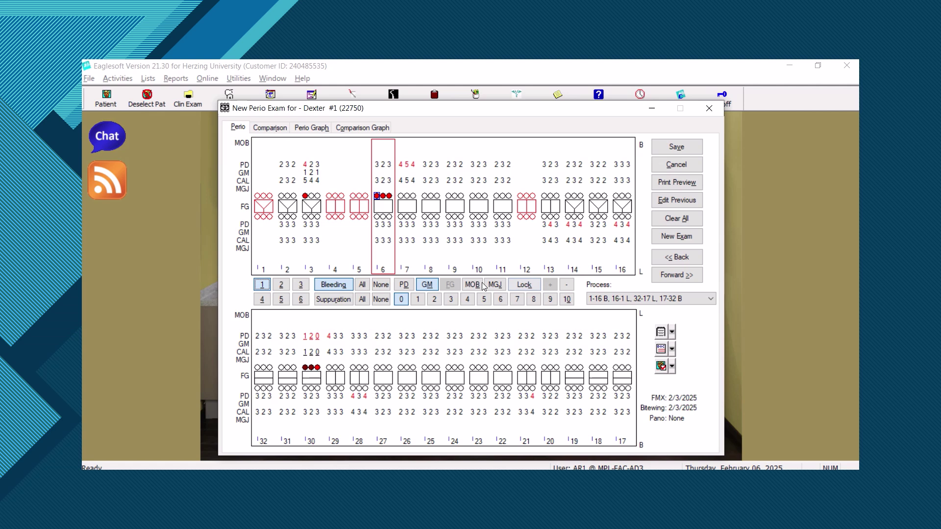
Record a negative gingival margin of 2 at each of the three buccal sites of tooth 6.
click(567, 285)
key(2)
key(2)
click(567, 285)
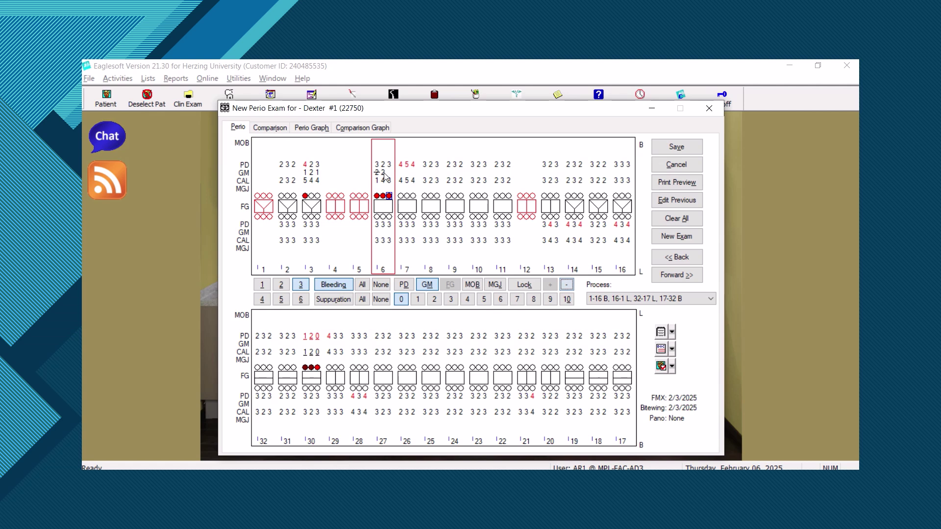
click(383, 196)
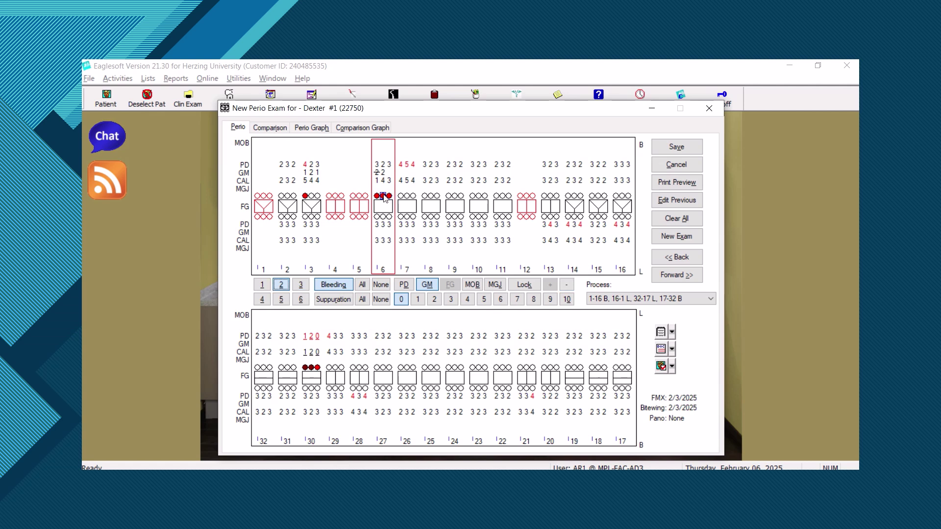
click(385, 196)
click(386, 196)
click(567, 285)
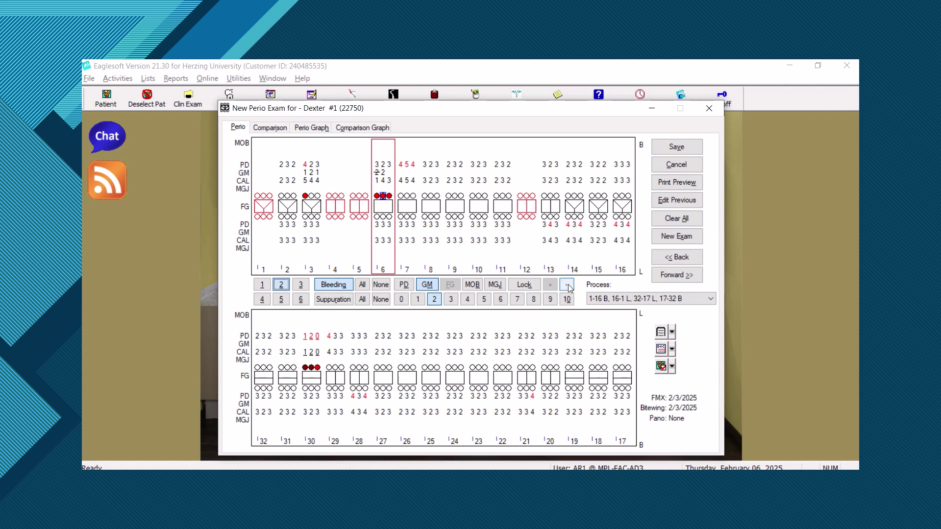
click(390, 197)
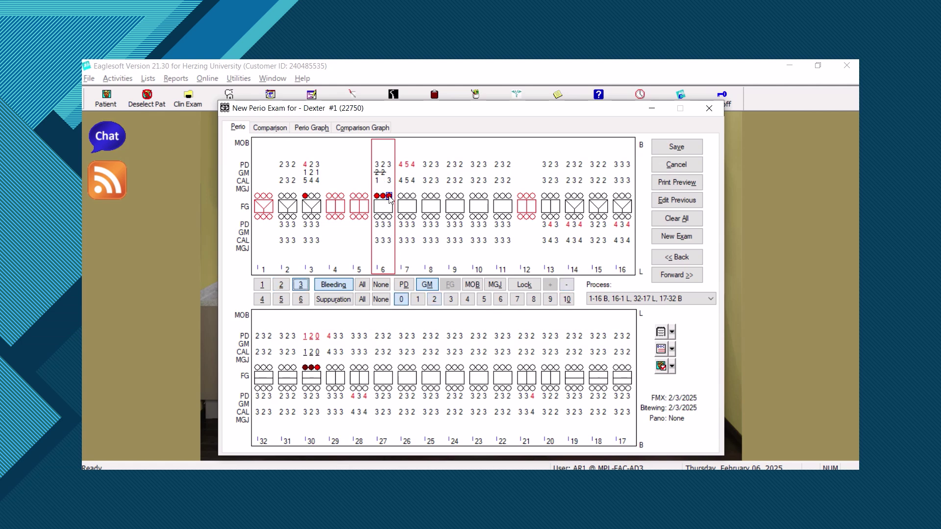
click(568, 285)
text(2)
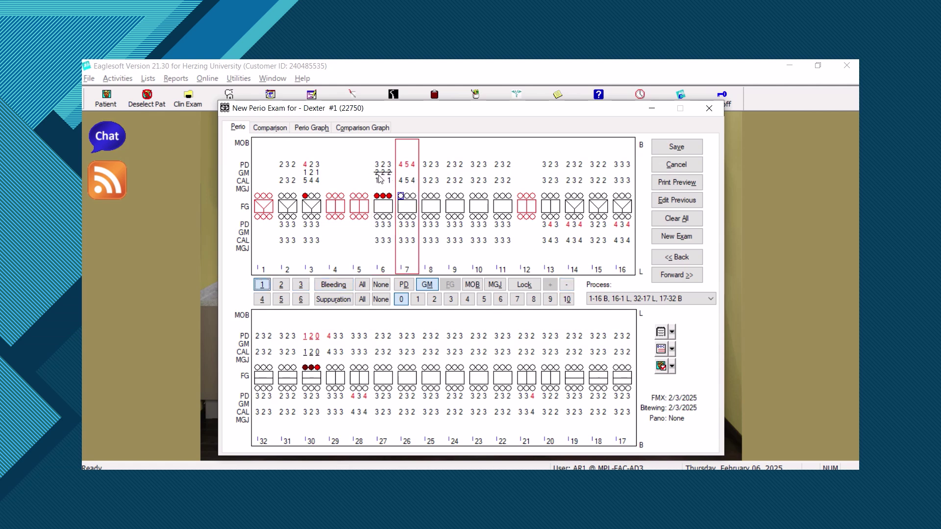
click(567, 285)
Chart grade 2 furcation involvement on the distal, buccal and mesial furcations of tooth 2.
click(292, 217)
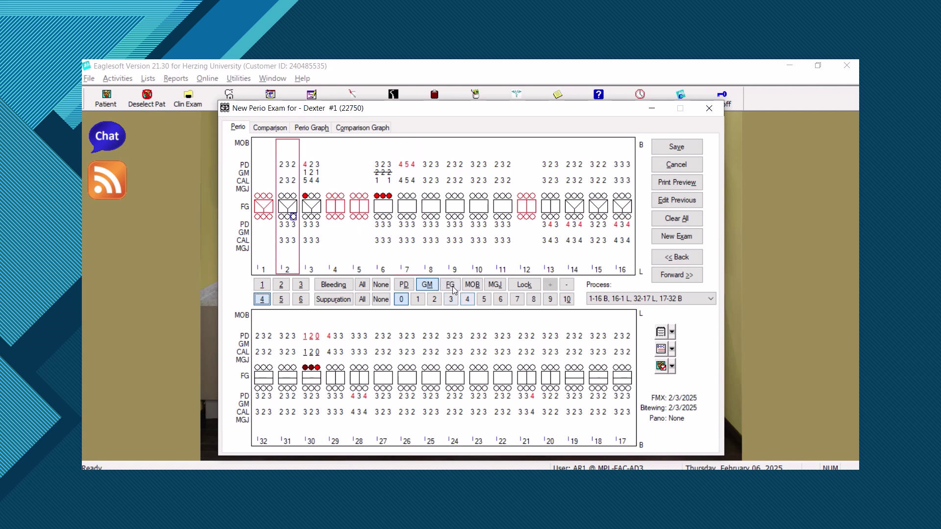
click(449, 286)
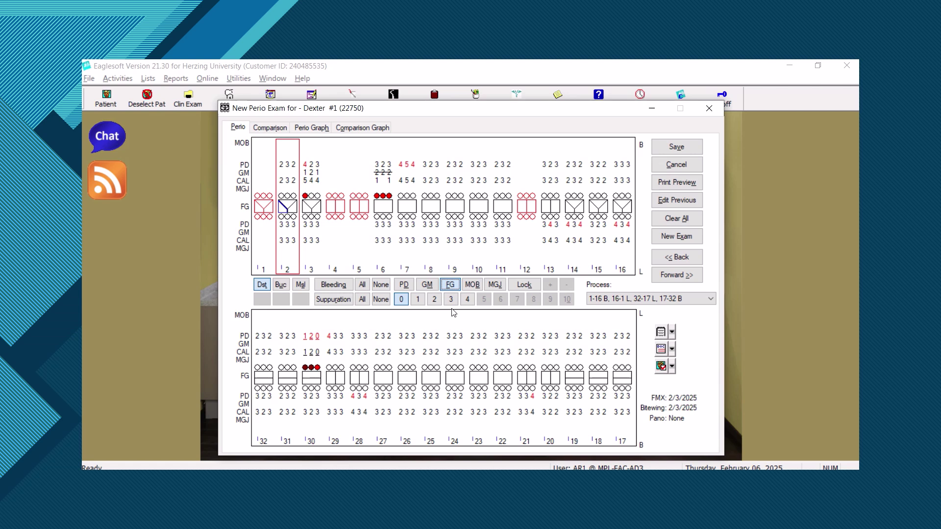
click(288, 207)
click(293, 211)
click(283, 211)
click(287, 209)
click(285, 212)
click(288, 209)
click(296, 214)
click(283, 212)
key(2)
key(2)
key(2)
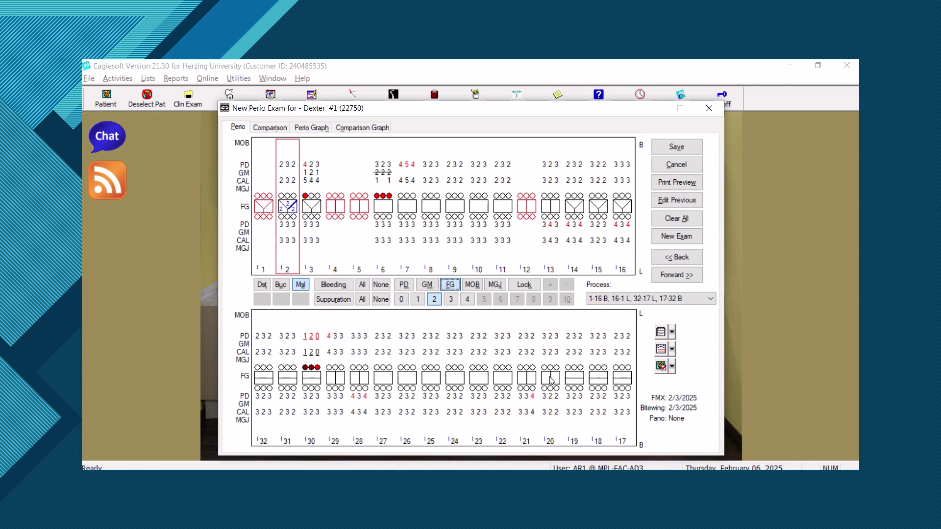
Chart grade 2 furcation involvement on both the lingual and buccal furcations of tooth 19.
click(578, 382)
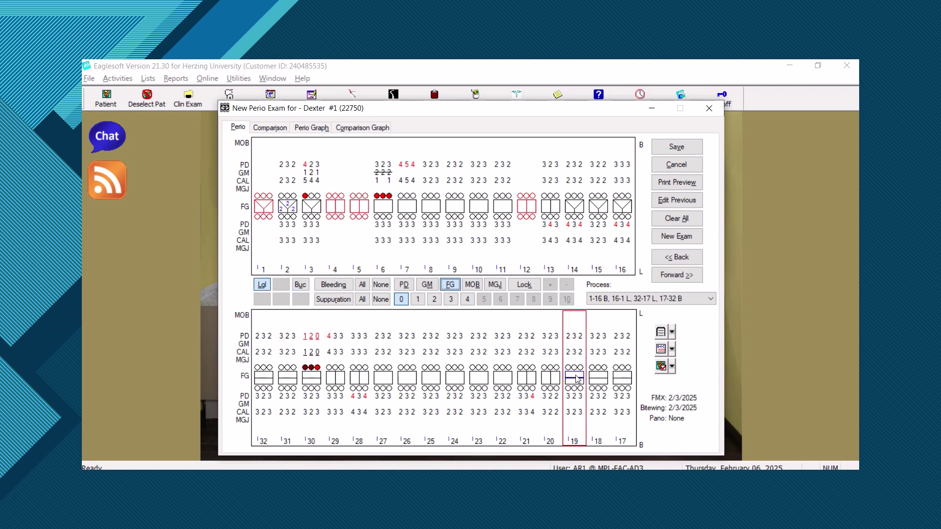
click(577, 381)
click(579, 386)
key(2)
click(579, 378)
key(2)
click(601, 425)
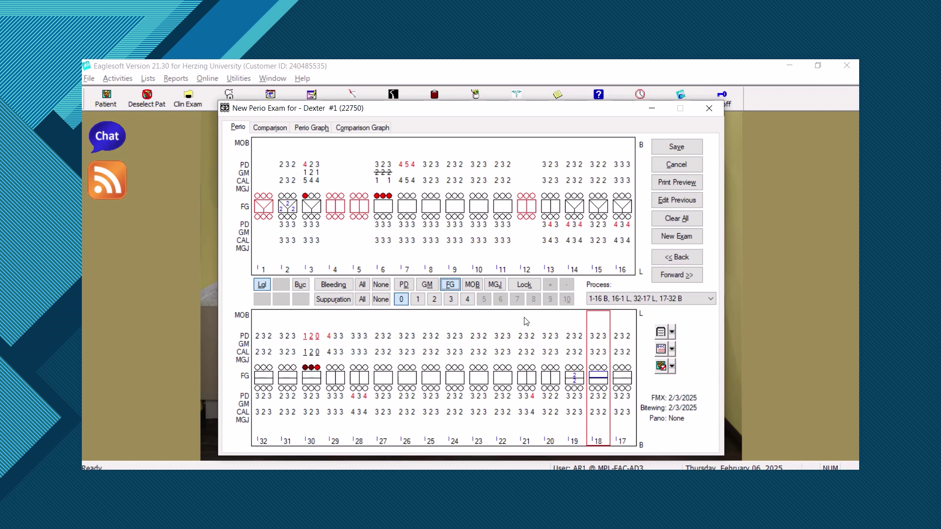
Record mobility of 2 on tooth 24 and mobility of 1 on teeth 23 and 22.
click(474, 285)
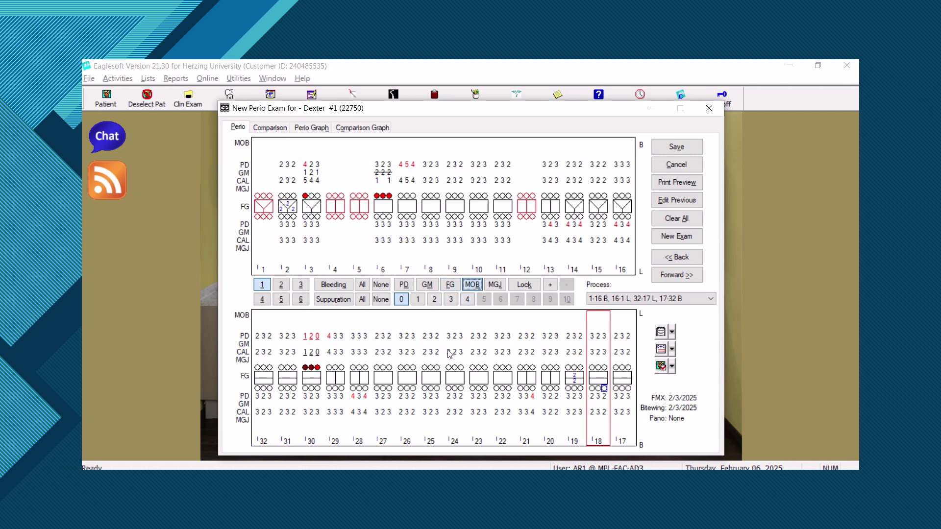
click(455, 378)
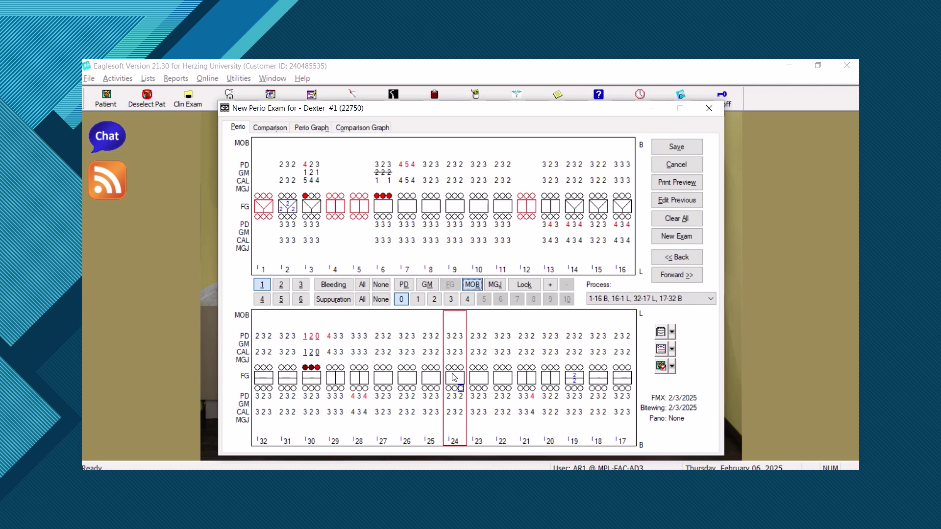
key(2)
click(483, 345)
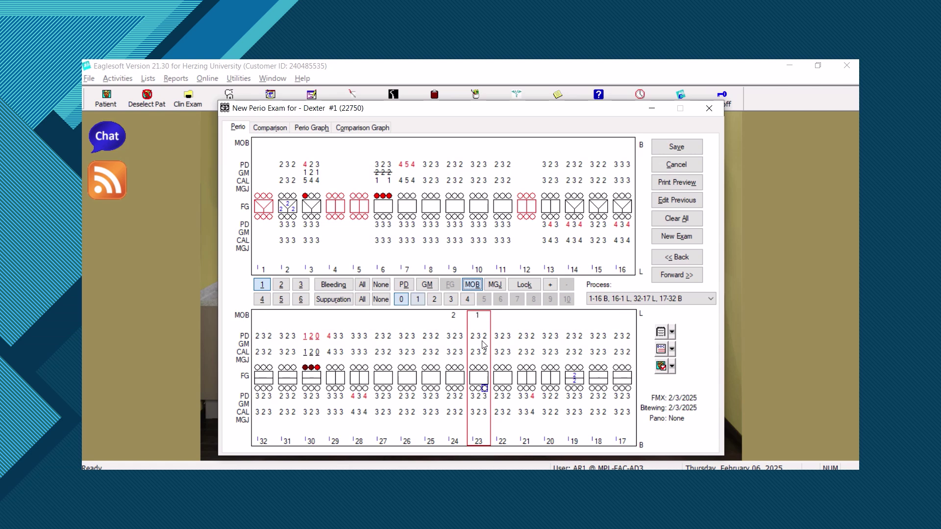
click(506, 338)
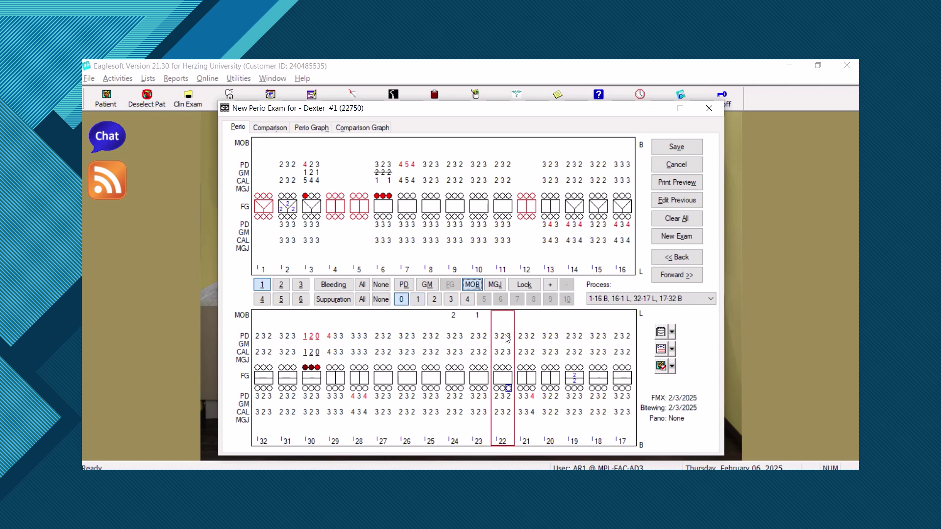
key(1)
Mark bleeding at every site of all present teeth in the chart.
click(363, 285)
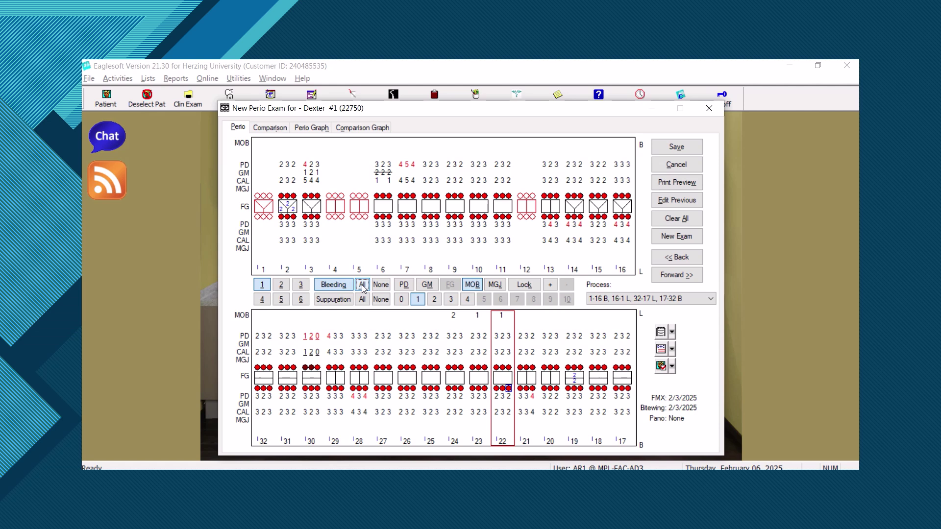
click(362, 287)
Clear all bleeding marks from the whole chart and save the perio exam.
click(383, 287)
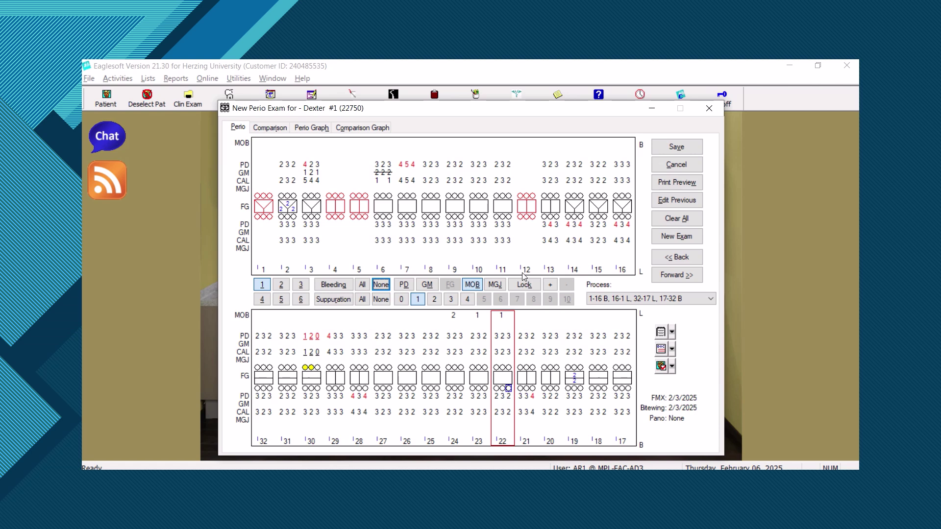
click(686, 151)
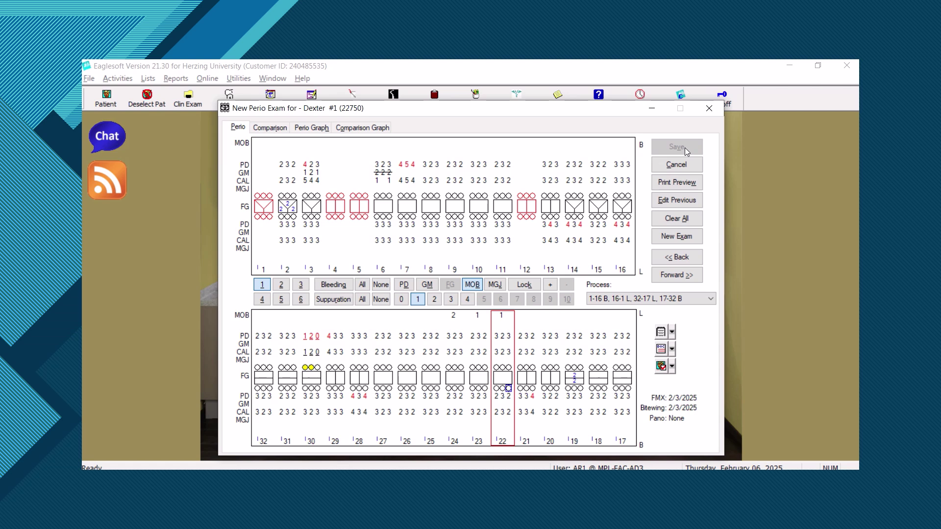
Review the exam comparison table, perio graph and comparison graph, including the GM, CAL and MGJ lines across exam dates, and close the perio exam.
click(268, 133)
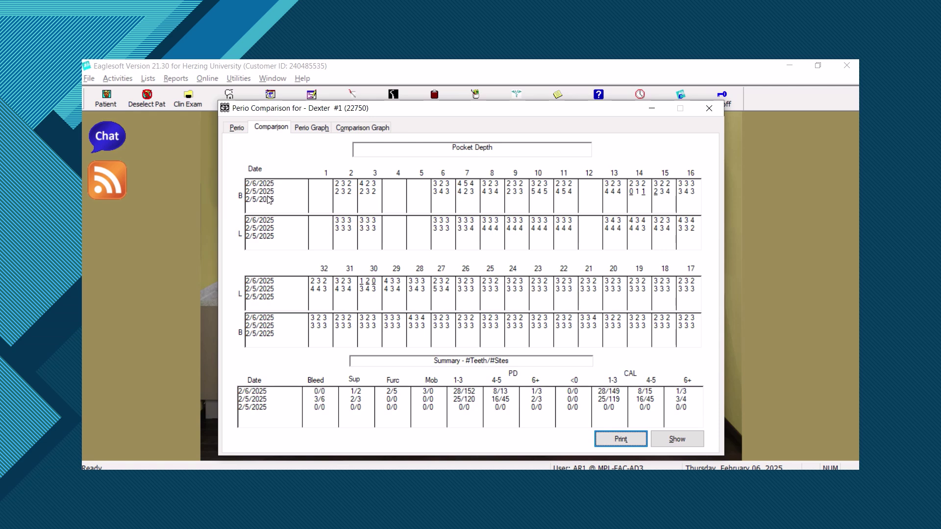
click(306, 130)
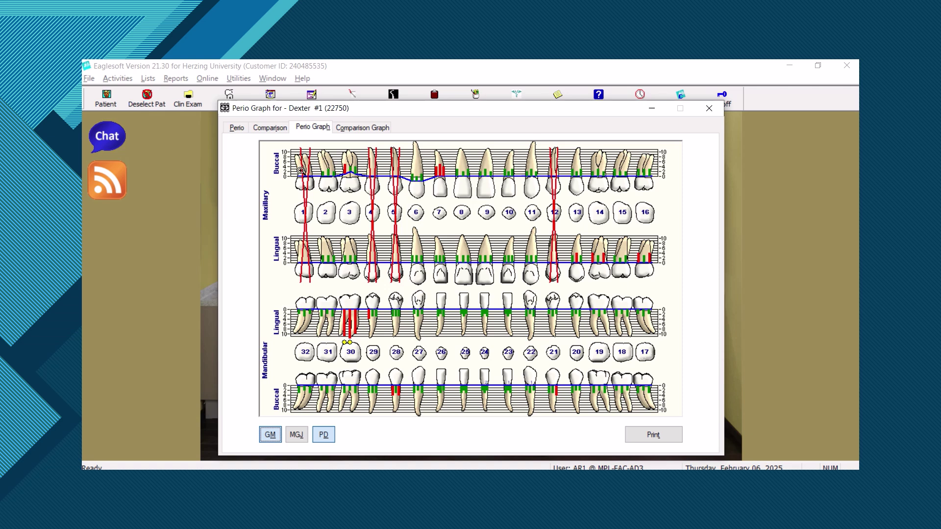
click(366, 128)
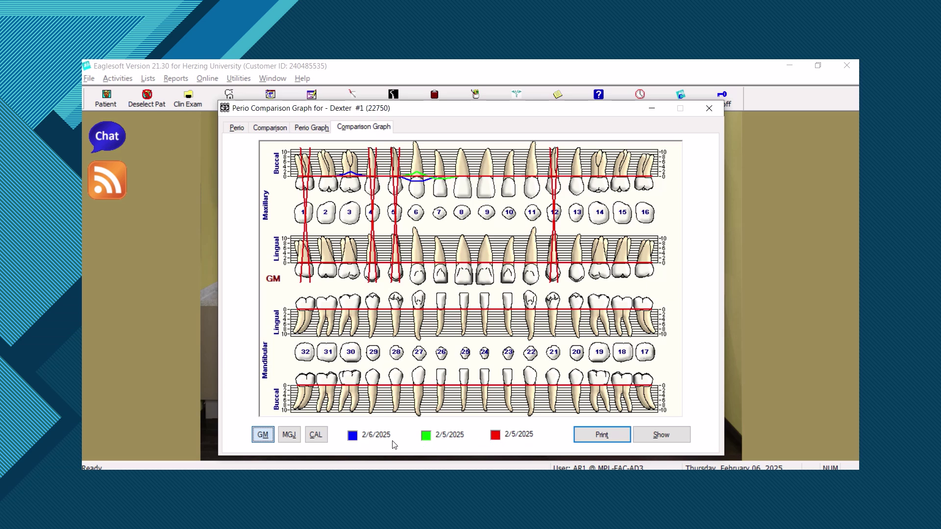
click(316, 435)
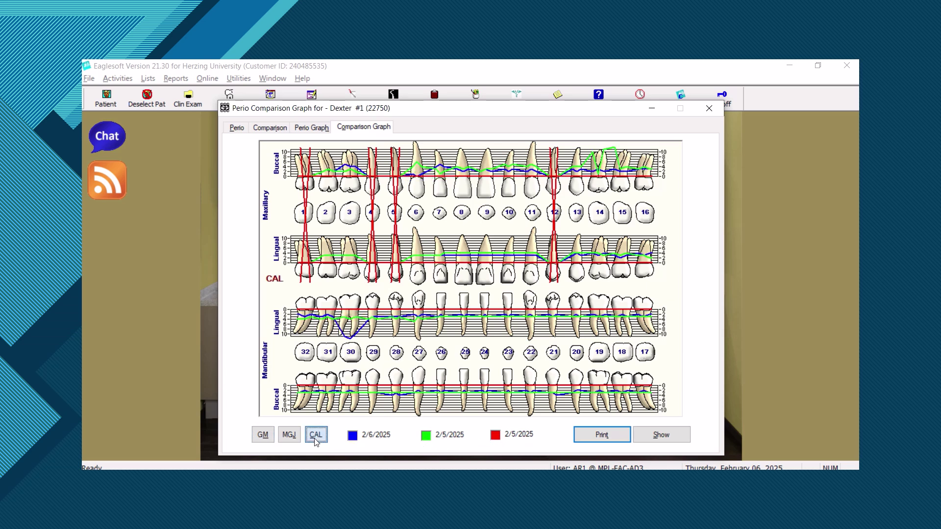
click(289, 434)
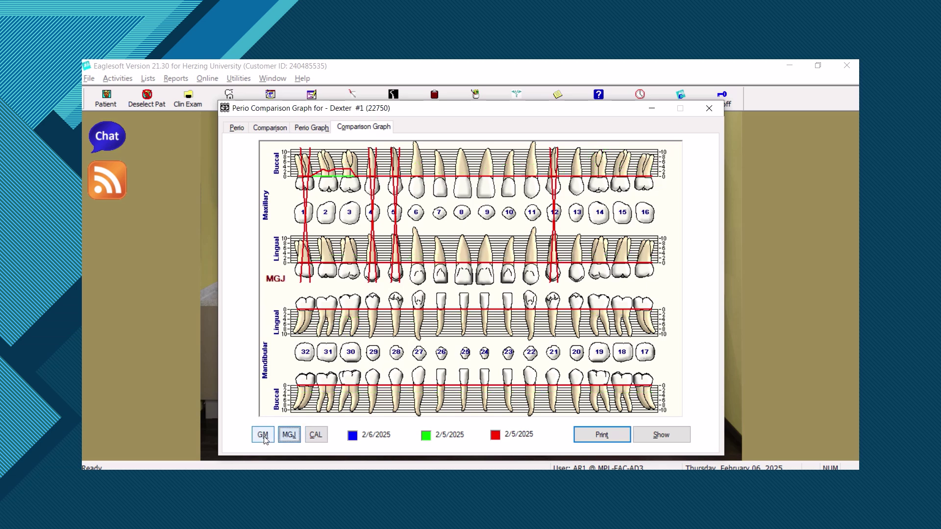
click(263, 436)
click(288, 436)
click(319, 437)
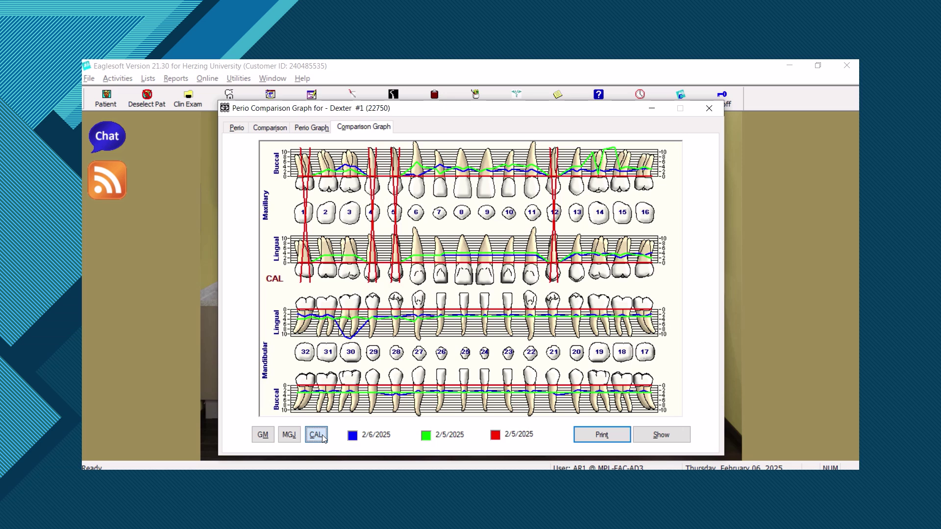
click(708, 108)
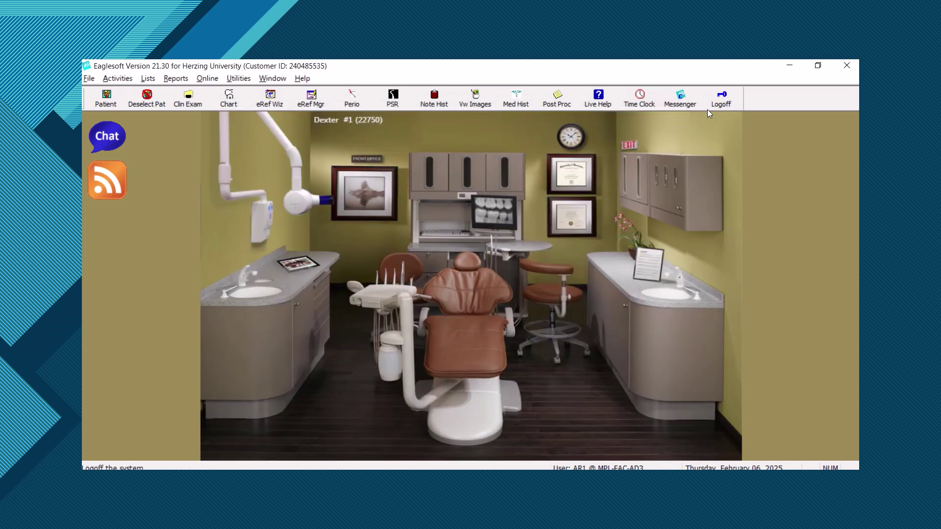
Reopen the patient's perio charting and choose the most recent 2/5/2025 exam from the previous exams for editing.
click(352, 99)
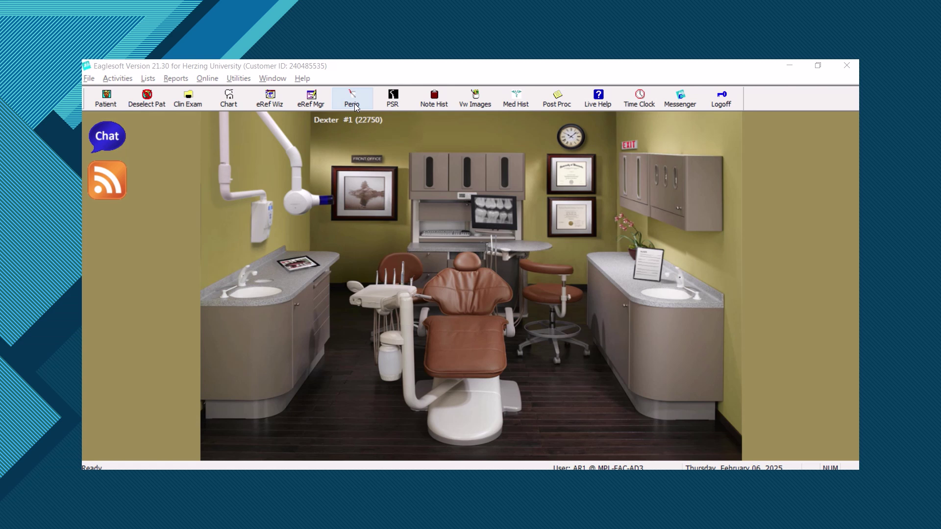
click(351, 98)
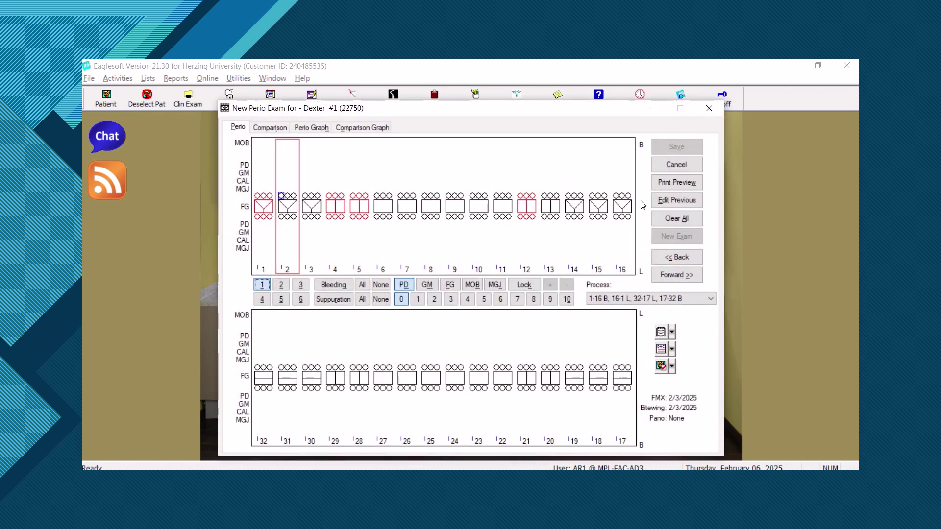
click(684, 203)
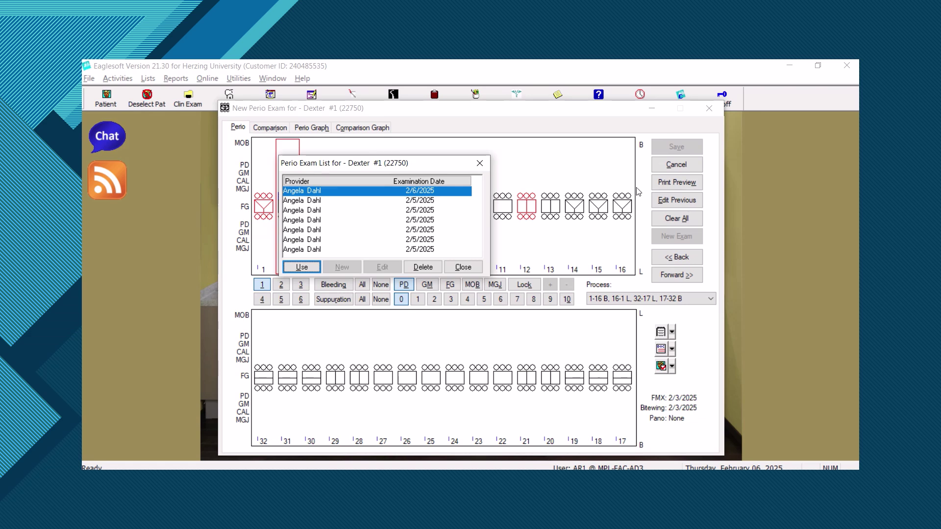
click(301, 202)
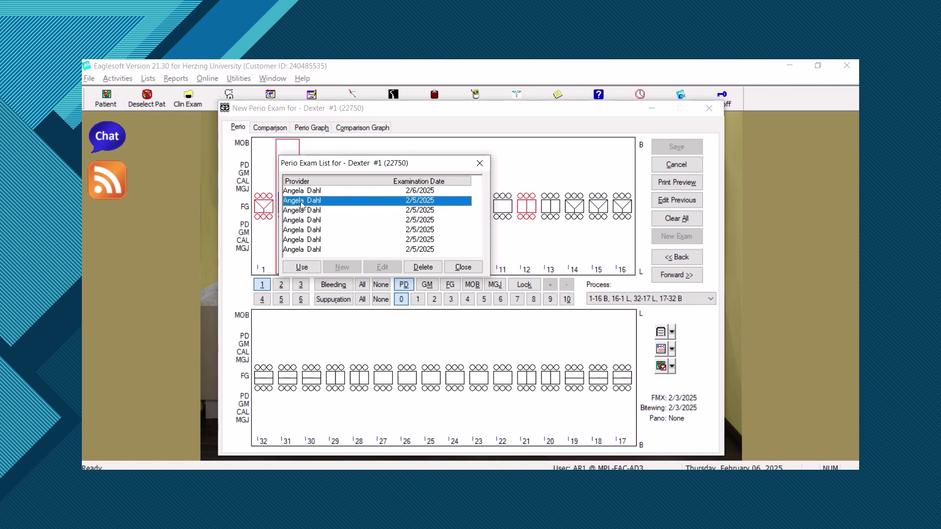
click(301, 268)
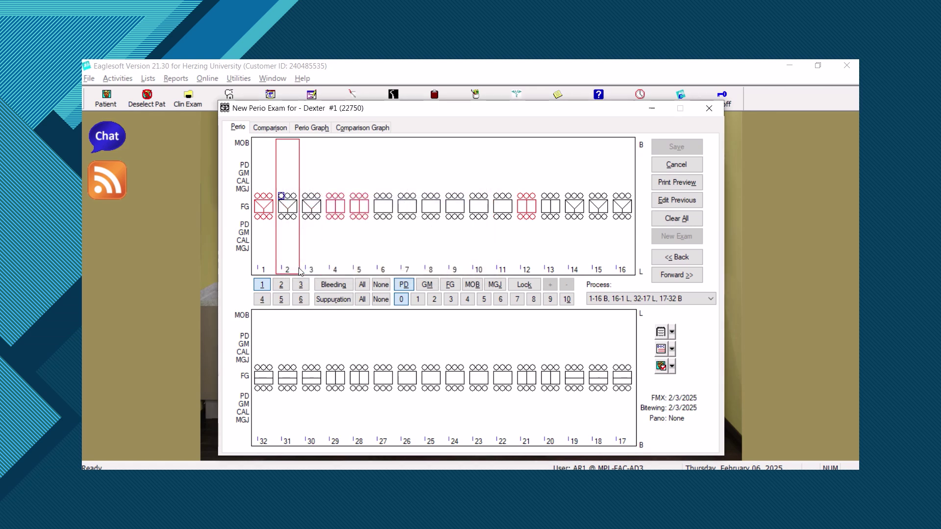